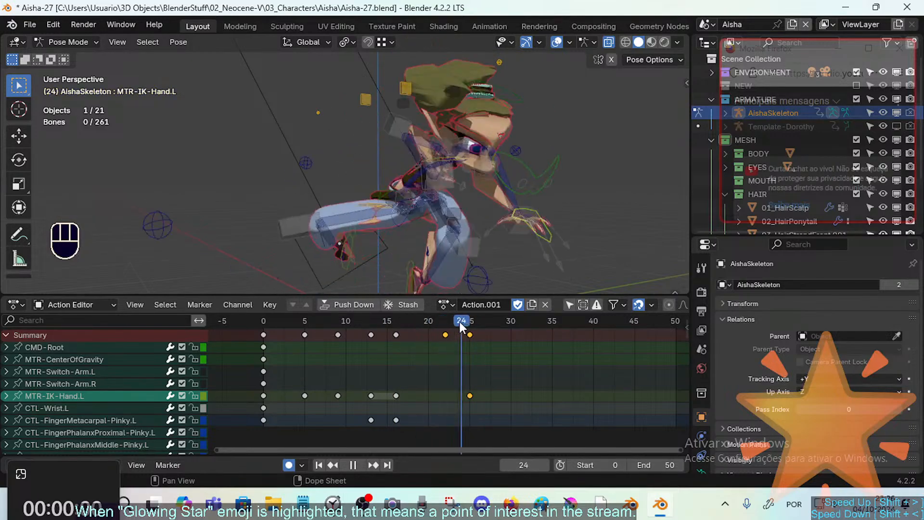
Select the right hand IK control and examine the character's pose between frames 18 and 23
{"action": "middle_click_drag", "start_coordinate": [506, 251], "coordinate": [288, 198]}
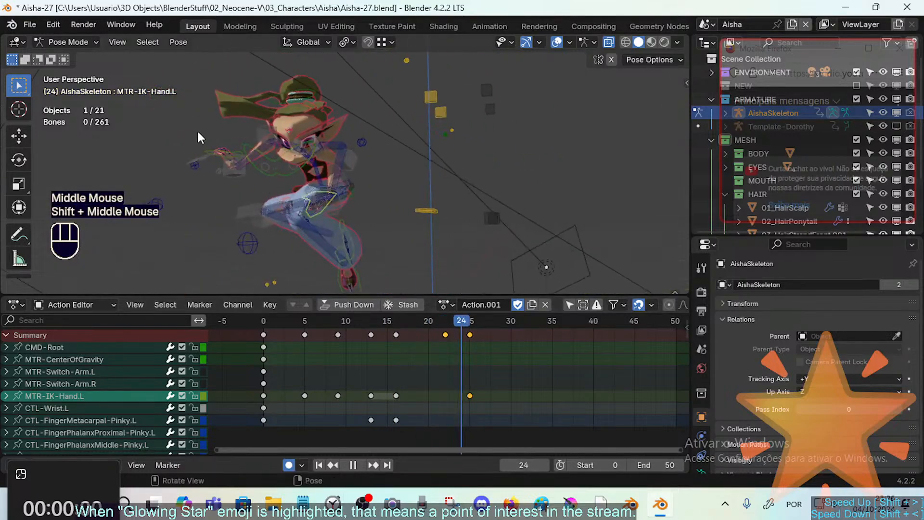
{"action": "left_click", "coordinate": [198, 144]}
{"action": "left_click", "coordinate": [409, 325]}
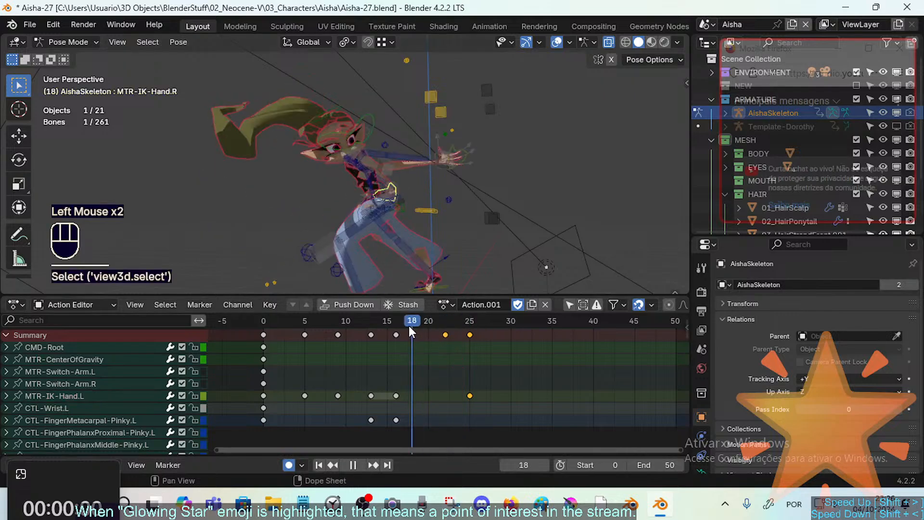
{"action": "left_click_drag", "start_coordinate": [409, 325], "coordinate": [452, 322]}
{"action": "middle_click_drag", "start_coordinate": [435, 269], "coordinate": [322, 221]}
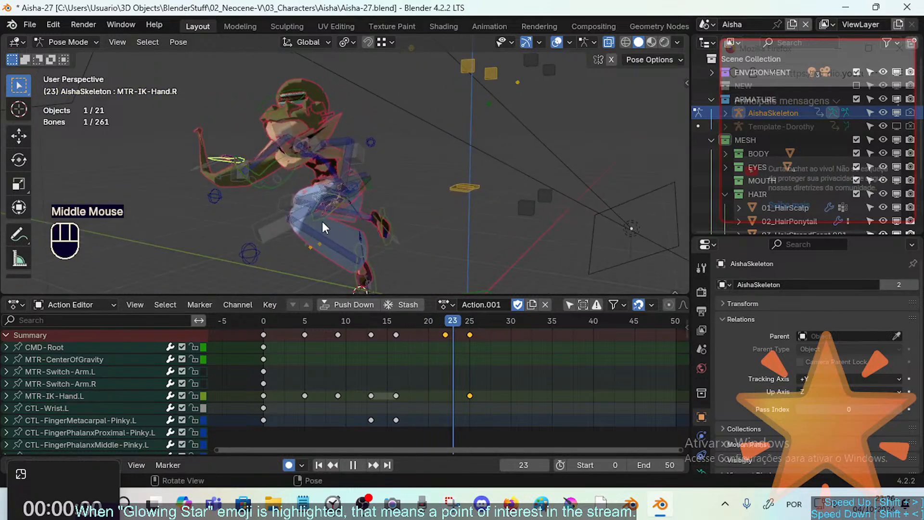
{"action": "left_click", "coordinate": [415, 264]}
{"action": "middle_click_drag", "start_coordinate": [415, 264], "coordinate": [310, 210]}
{"action": "left_click", "coordinate": [309, 210]}
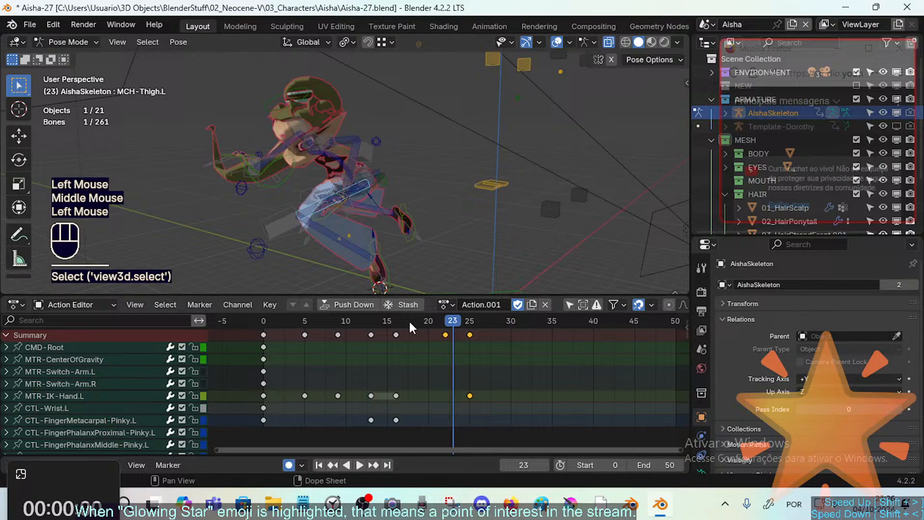
Select the left hand IK control and compare its pose at the keyframes on frames 22 and 25
{"action": "left_click", "coordinate": [318, 231]}
{"action": "key", "text": "Up"}
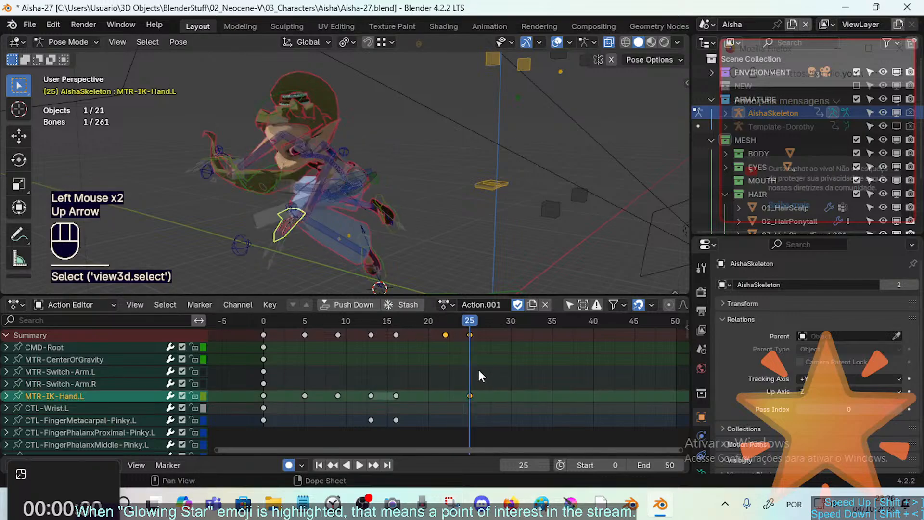
{"action": "key", "text": "Down"}
{"action": "key", "text": "Up"}
{"action": "key", "text": "Down"}
{"action": "key", "text": "Up"}
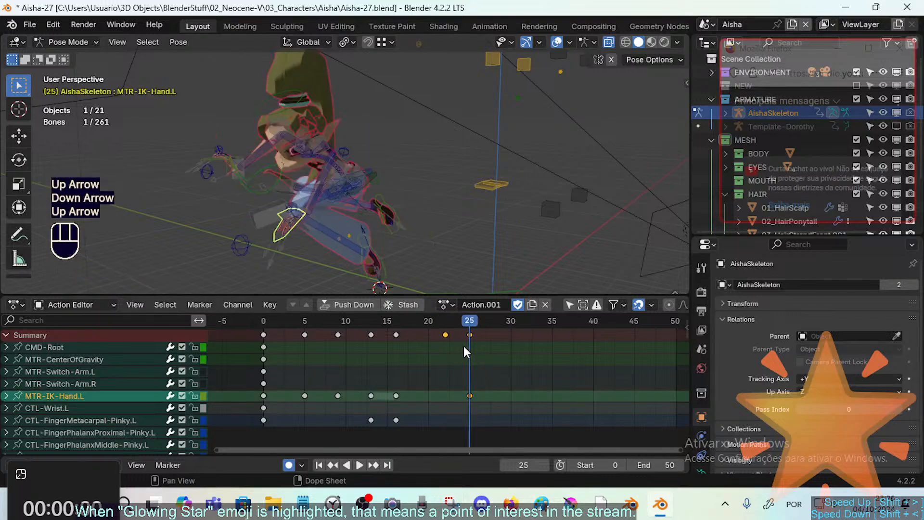
Collapse the Summary channel in the Action Editor and select the left hand IK control at frame 25
{"action": "scroll", "coordinate": [464, 343], "scroll_direction": "up", "scroll_amount": 3}
{"action": "left_click", "coordinate": [477, 334]}
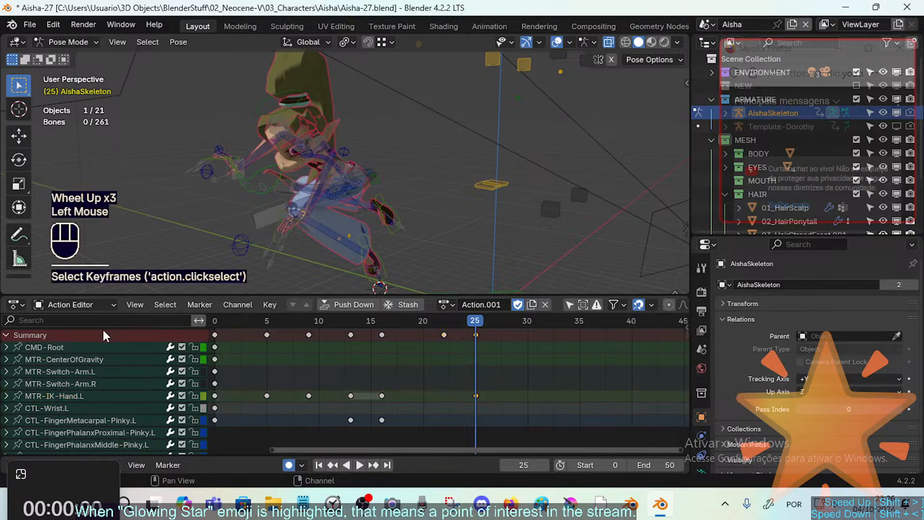
{"action": "left_click", "coordinate": [13, 338]}
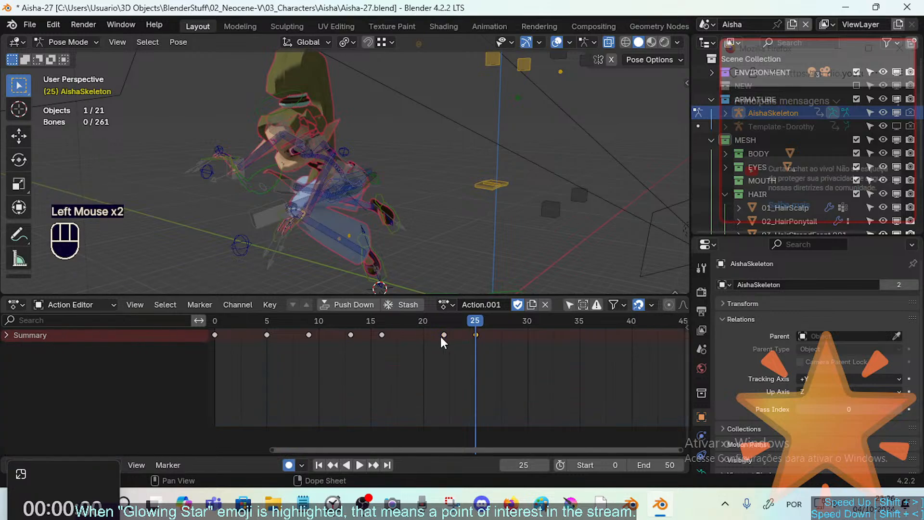
{"action": "middle_click_drag", "start_coordinate": [348, 195], "coordinate": [402, 215]}
{"action": "left_click", "coordinate": [290, 234]}
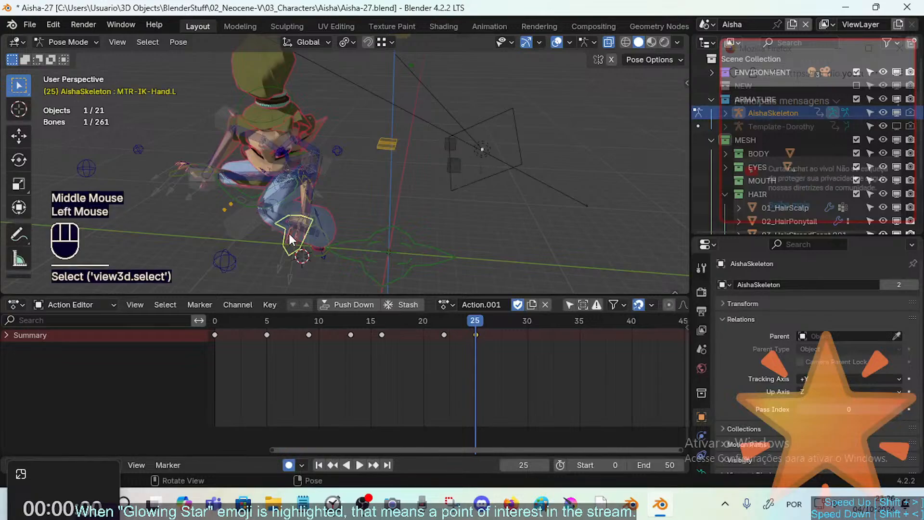
Select the right hand IK control to inspect its pose at frame 25 and expand the Summary channel
{"action": "middle_click_drag", "start_coordinate": [289, 233], "coordinate": [360, 215]}
{"action": "left_click", "coordinate": [210, 166]}
{"action": "middle_click_drag", "start_coordinate": [210, 167], "coordinate": [342, 226]}
{"action": "left_click", "coordinate": [10, 332]}
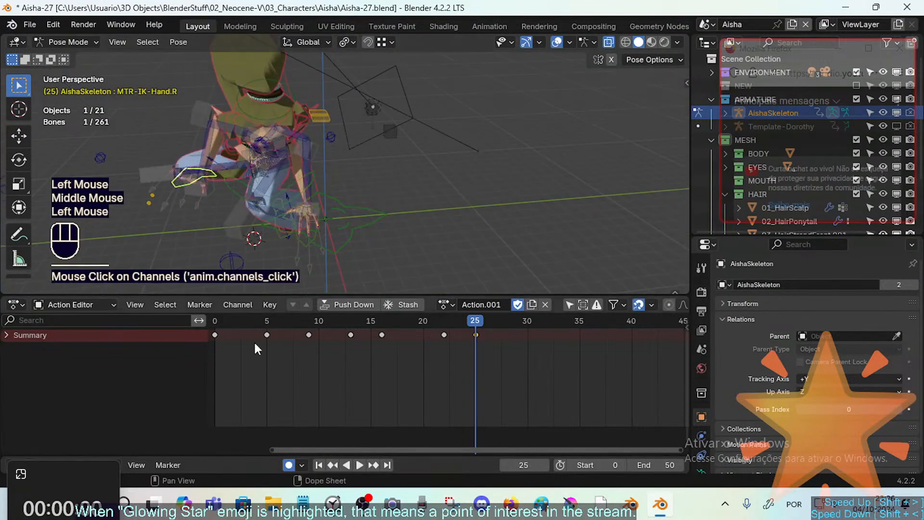
{"action": "left_click", "coordinate": [10, 331]}
{"action": "middle_click_drag", "start_coordinate": [174, 227], "coordinate": [219, 198]}
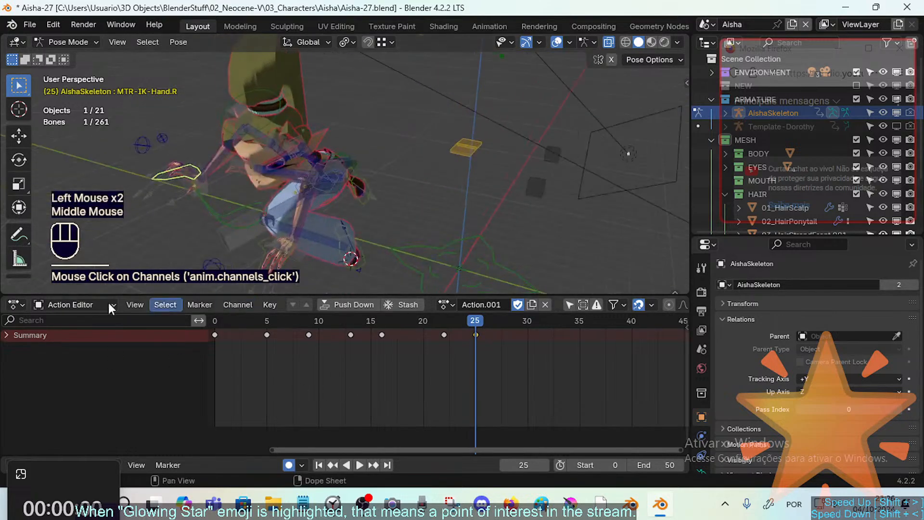
{"action": "left_click", "coordinate": [6, 335]}
Compare the right hand control's pose at frame 22 with its pose at frame 25
{"action": "left_click_drag", "start_coordinate": [453, 321], "coordinate": [444, 318]}
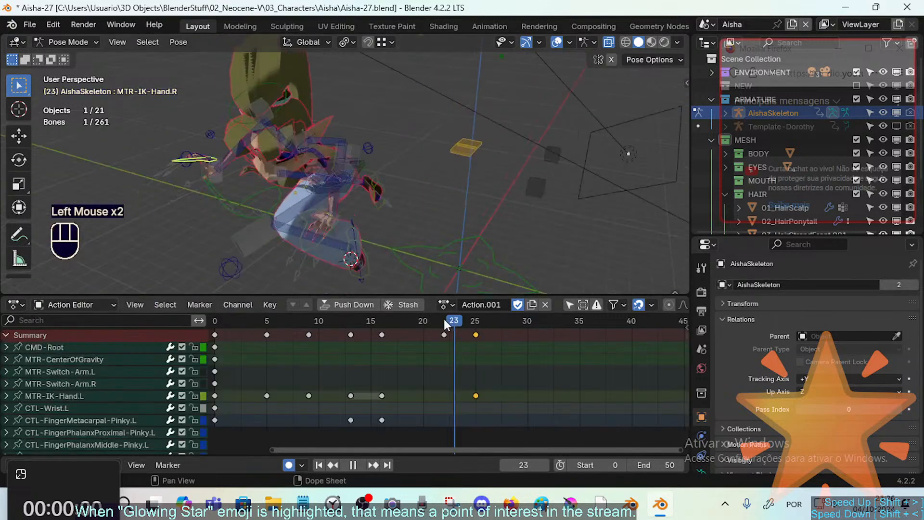
{"action": "key", "text": "space"}
{"action": "key", "text": "Down"}
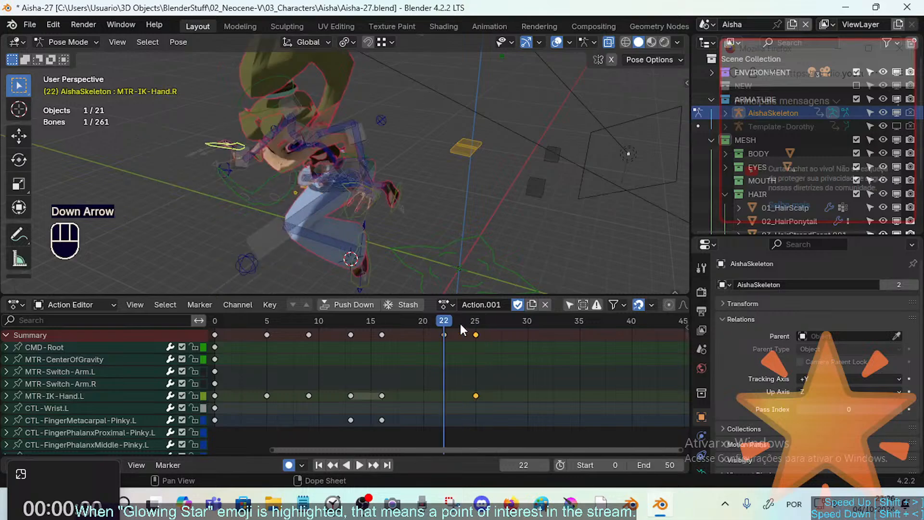
{"action": "middle_click_drag", "start_coordinate": [270, 159], "coordinate": [345, 241]}
{"action": "key", "text": "Up"}
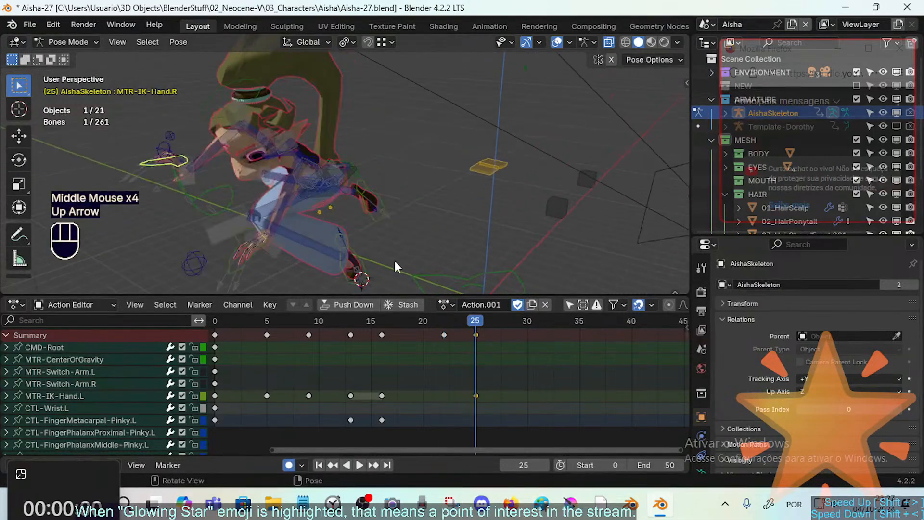
Select the summary keyframe at frame 22, go to that frame and select the right hand IK control
{"action": "left_click", "coordinate": [446, 334]}
{"action": "key", "text": "Up"}
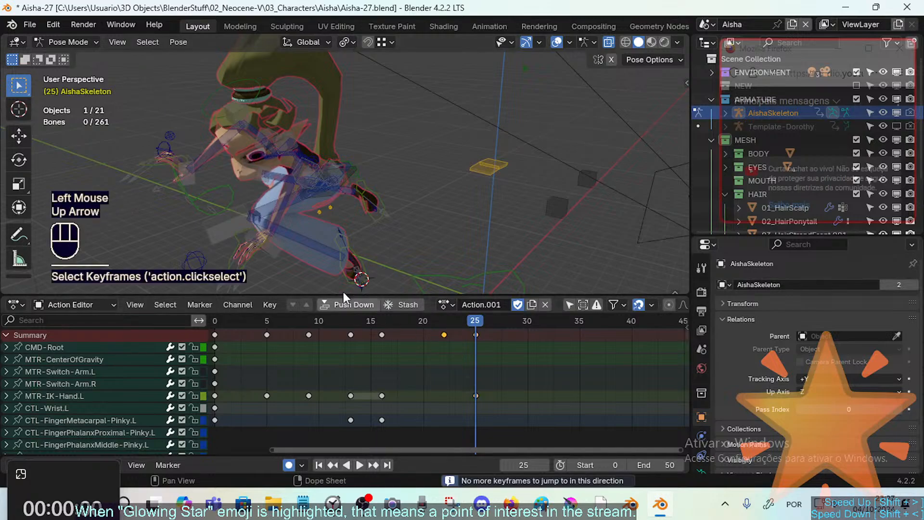
{"action": "key", "text": "Down"}
{"action": "left_click", "coordinate": [209, 137]}
{"action": "middle_click_drag", "start_coordinate": [209, 137], "coordinate": [316, 241]}
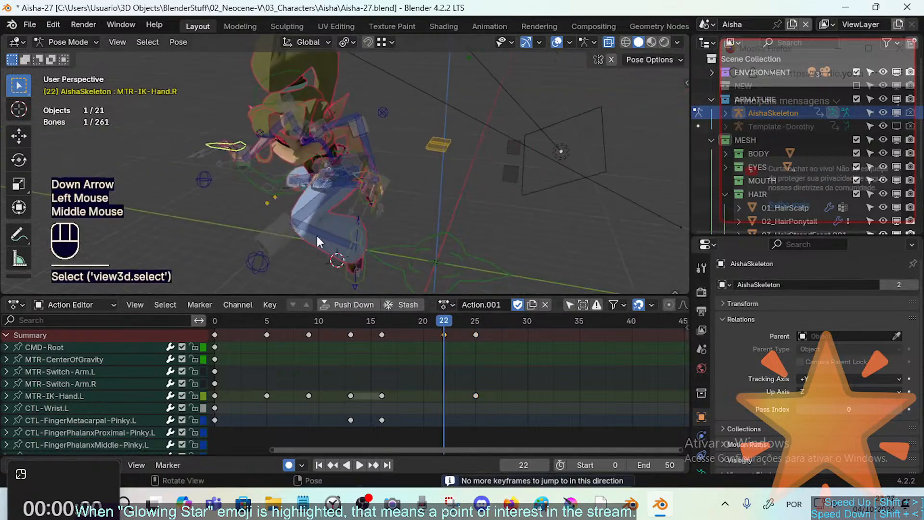
Show only the selected bone's channels, select its frame 22 keyframe and compare the poses at its keyframes on frames 16, 22 and 25
{"action": "left_click", "coordinate": [571, 305]}
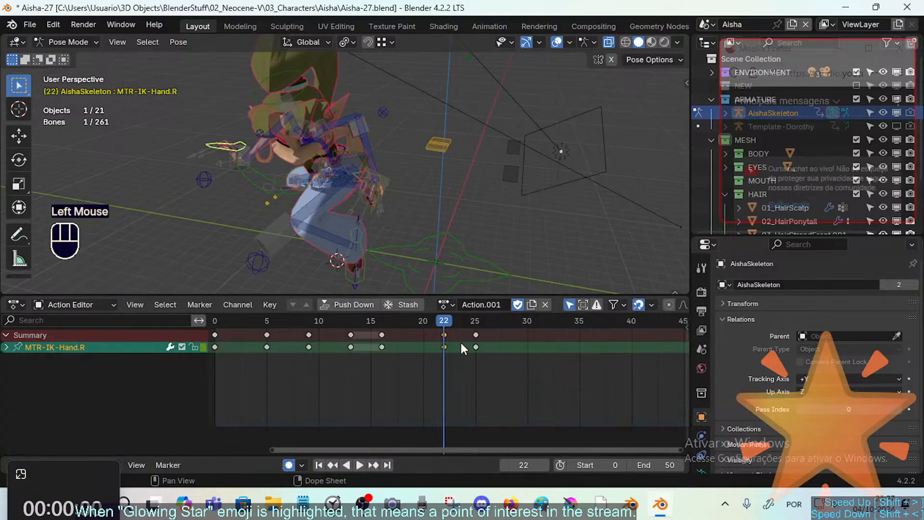
{"action": "left_click", "coordinate": [444, 346]}
{"action": "key", "text": "Down"}
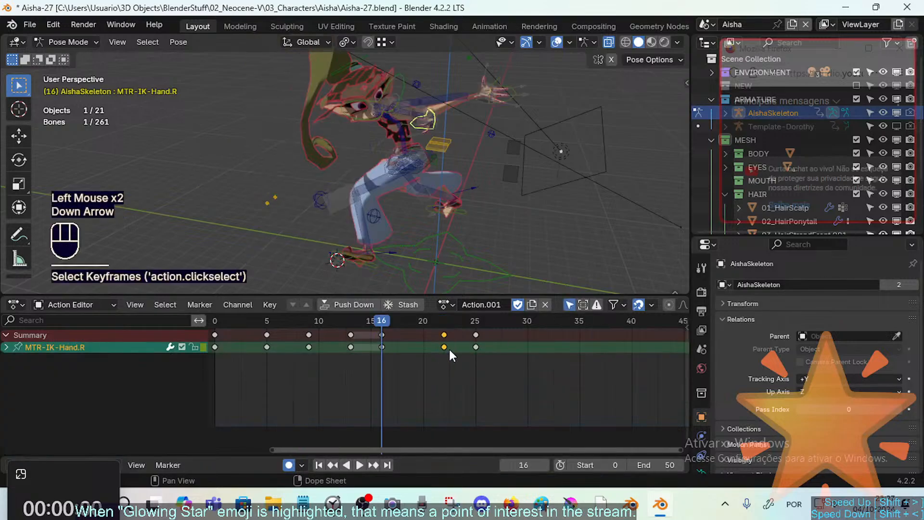
{"action": "key", "text": "Up"}
{"action": "key", "text": "Up"}
{"action": "key", "text": "Down"}
{"action": "key", "text": "Up"}
{"action": "key", "text": "Down"}
{"action": "key", "text": "Down"}
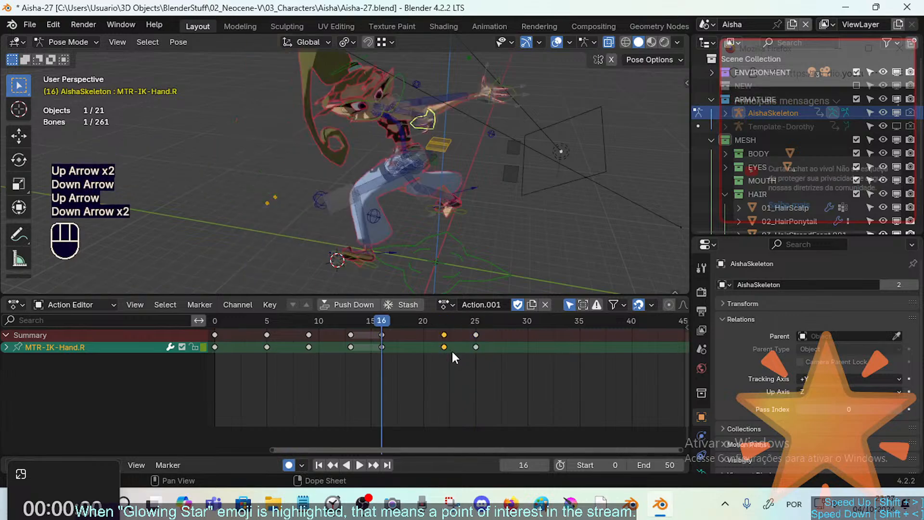
{"action": "key", "text": "Up"}
{"action": "key", "text": "Down"}
{"action": "key", "text": "Up"}
Show the channels of all bones in the Action Editor and collapse the Summary channel
{"action": "left_click", "coordinate": [569, 305]}
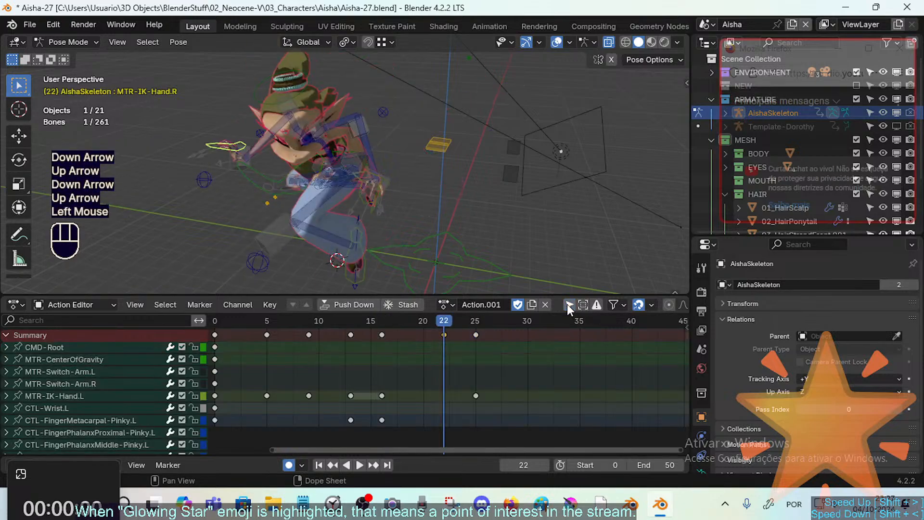
{"action": "key", "text": "Down"}
{"action": "key", "text": "Up"}
{"action": "left_click", "coordinate": [6, 335]}
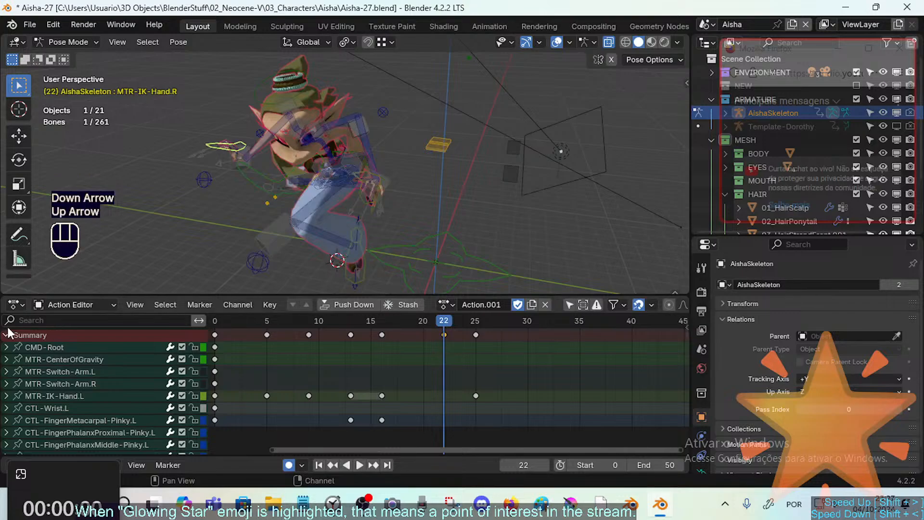
Compare the poses at frames 16, 22 and 25 with all bones' channels included and the Summary collapsed
{"action": "key", "text": "Up"}
{"action": "key", "text": "Down"}
{"action": "key", "text": "Down"}
{"action": "key", "text": "Down"}
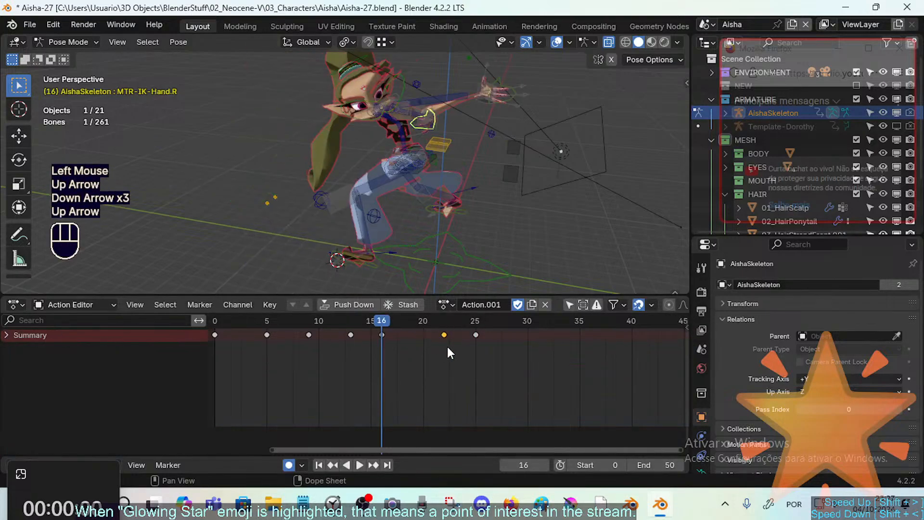
{"action": "key", "text": "Up"}
{"action": "key", "text": "Up"}
{"action": "key", "text": "Up"}
{"action": "key", "text": "Down"}
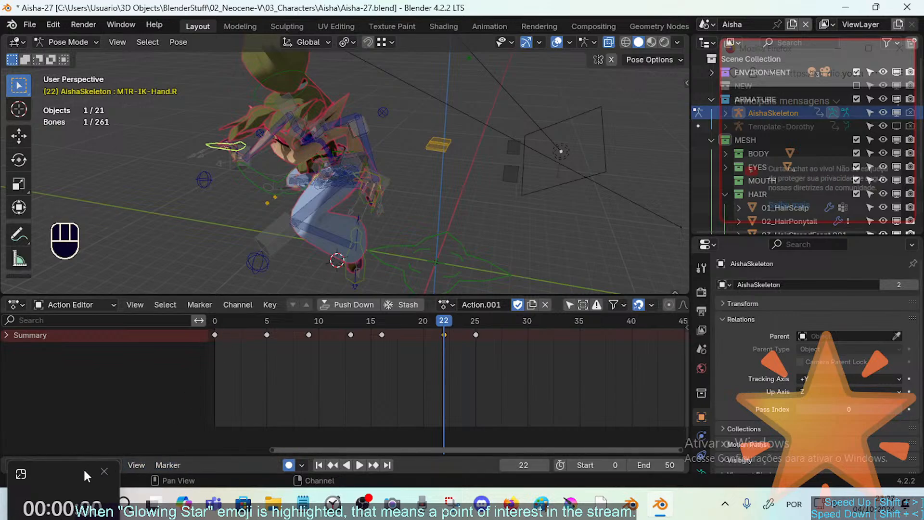
{"action": "left_click", "coordinate": [133, 465]}
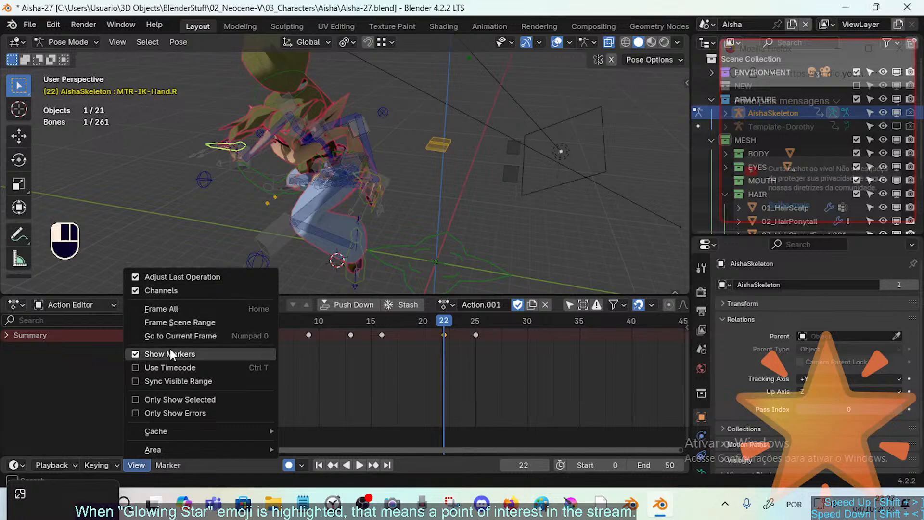
{"action": "mouse_move", "coordinate": [176, 436]}
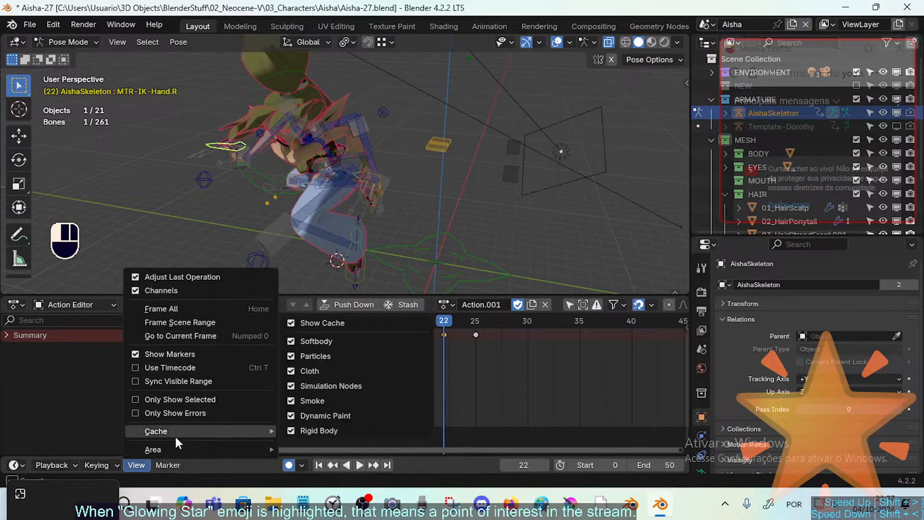
{"action": "left_click", "coordinate": [219, 462]}
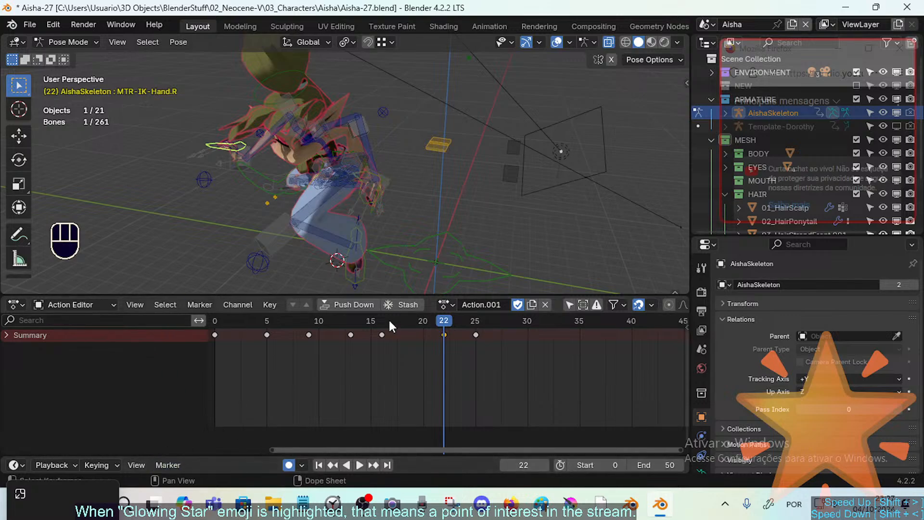
Step between the keyframes at frames 16, 22 and 25 and compare the summary with the selected-only filter on and off
{"action": "key", "text": "Down"}
{"action": "key", "text": "Up"}
{"action": "key", "text": "Up"}
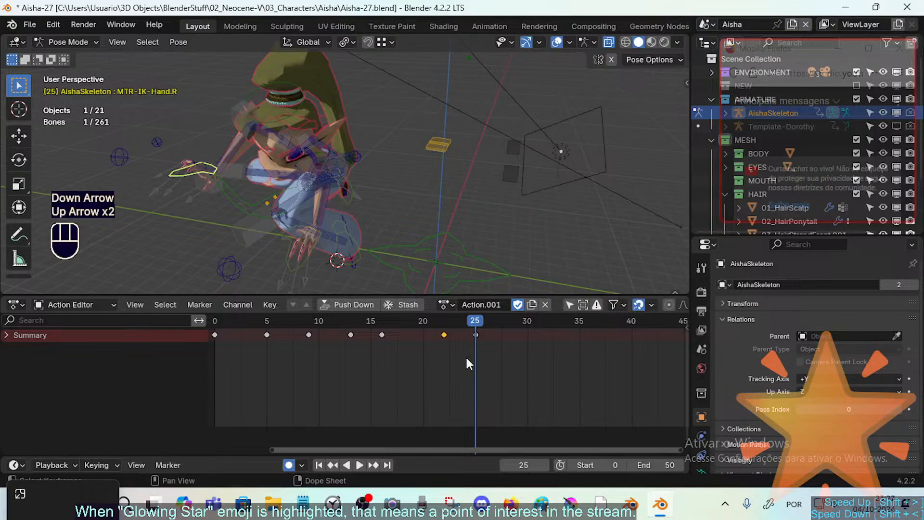
{"action": "key", "text": "Down"}
{"action": "left_click", "coordinate": [569, 304]}
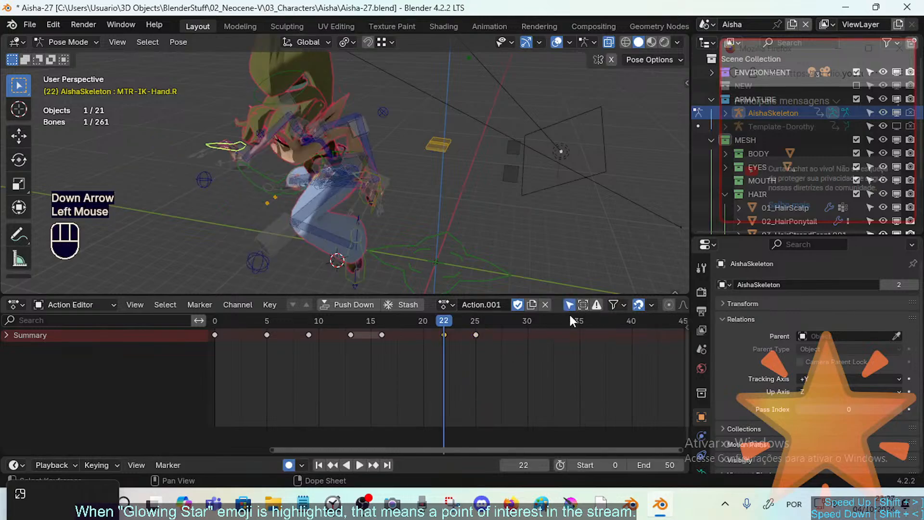
{"action": "left_click", "coordinate": [569, 304]}
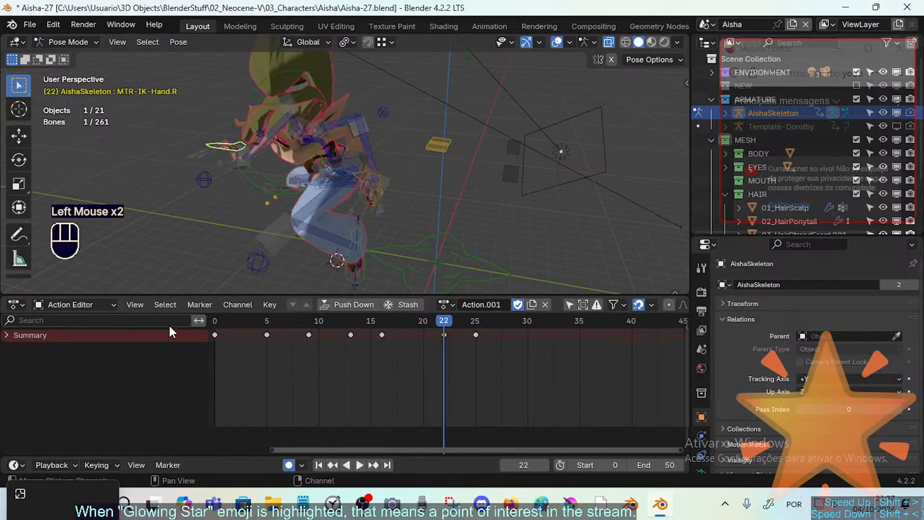
Expand the Summary channel, select the left hand IK control and go to the keyframe at frame 25
{"action": "left_click", "coordinate": [7, 336]}
{"action": "left_click", "coordinate": [390, 206]}
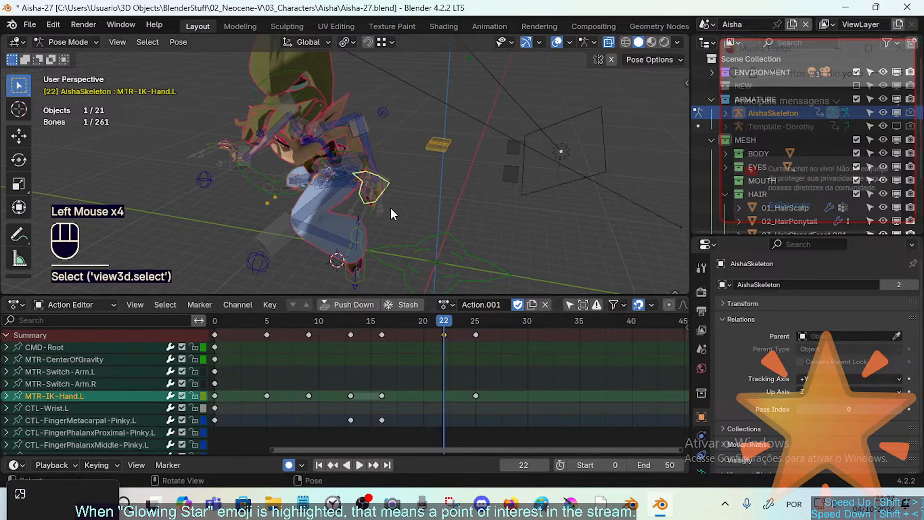
{"action": "key", "text": "Up"}
{"action": "middle_click_drag", "start_coordinate": [395, 231], "coordinate": [336, 206]}
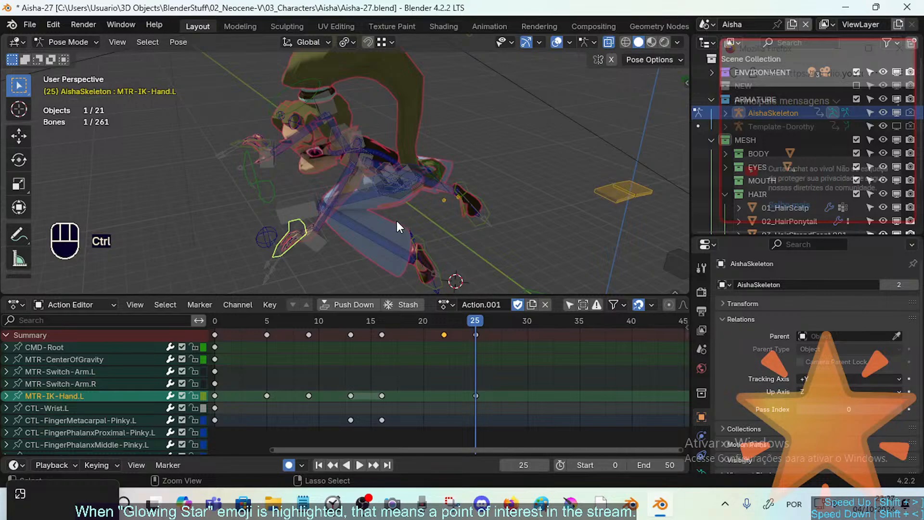
Start calculating a motion path for the left hand IK control and set its display type to In Range
{"action": "key", "text": "ctrl+t"}
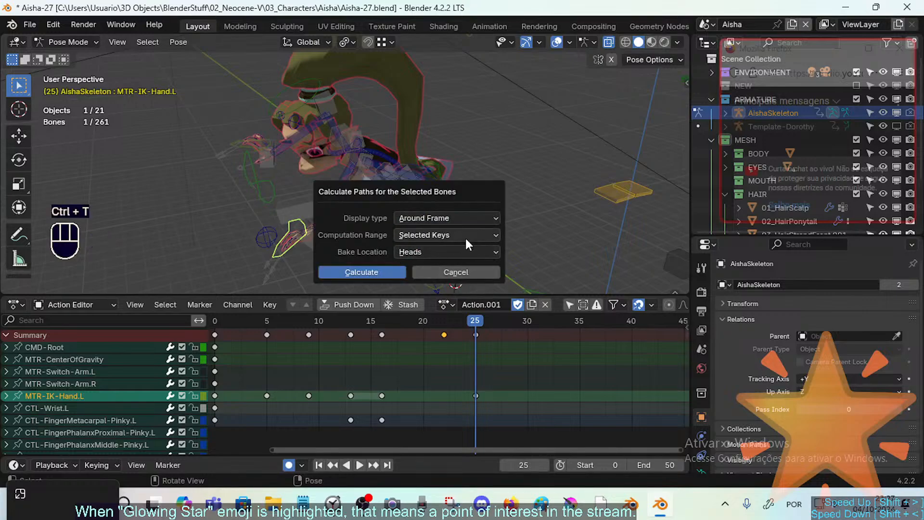
{"action": "left_click", "coordinate": [438, 236]}
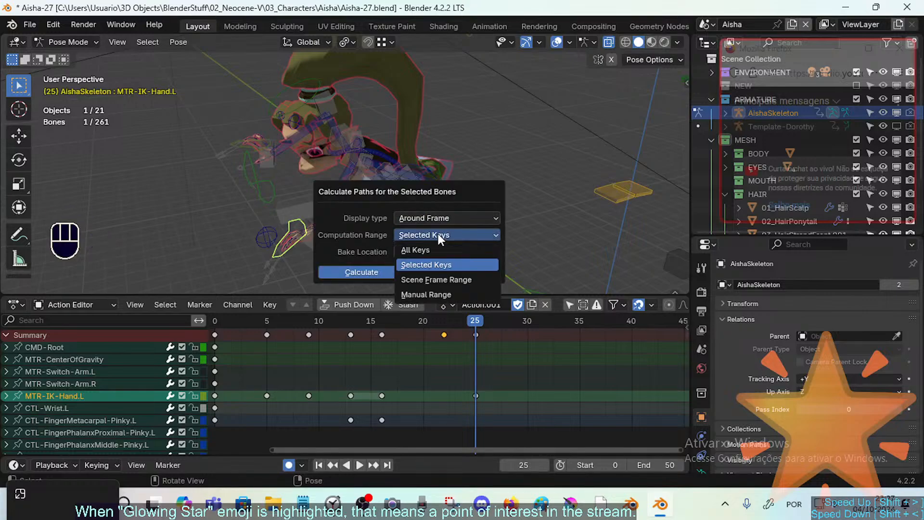
{"action": "left_click", "coordinate": [419, 264]}
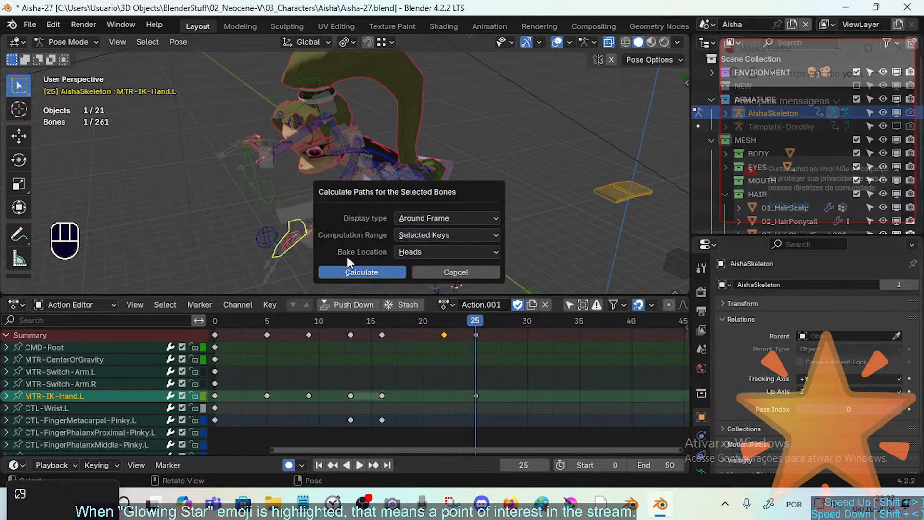
{"action": "left_click", "coordinate": [402, 250]}
{"action": "left_click", "coordinate": [401, 249]}
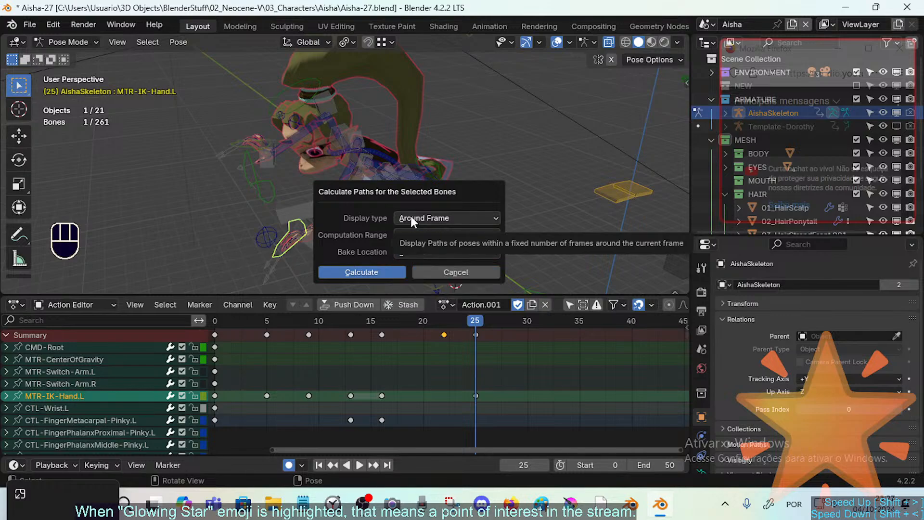
{"action": "key", "text": "BackSpace"}
{"action": "key", "text": "BackSpace"}
{"action": "left_click", "coordinate": [415, 218]}
{"action": "left_click", "coordinate": [414, 234]}
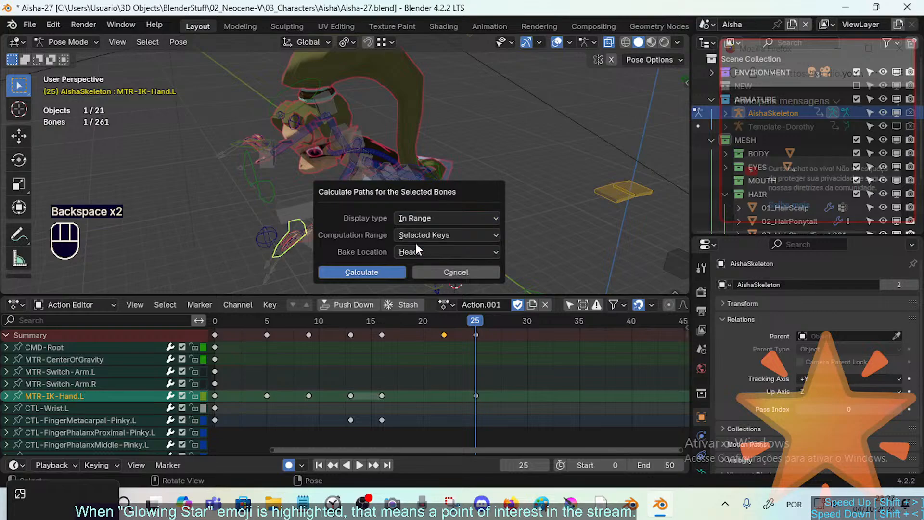
Calculate the left hand's motion path with computation range Scene Frame Range and bake location Heads
{"action": "left_click", "coordinate": [417, 222]}
{"action": "left_click", "coordinate": [421, 231]}
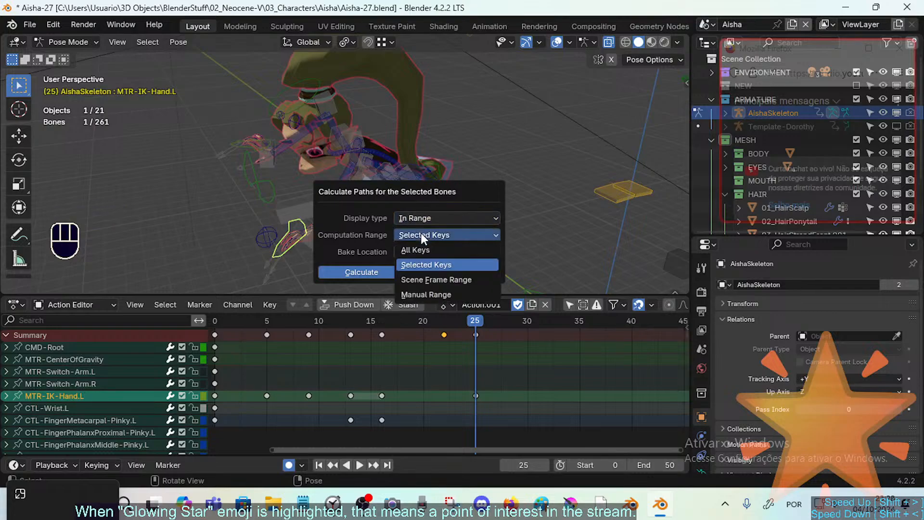
{"action": "left_click", "coordinate": [423, 280]}
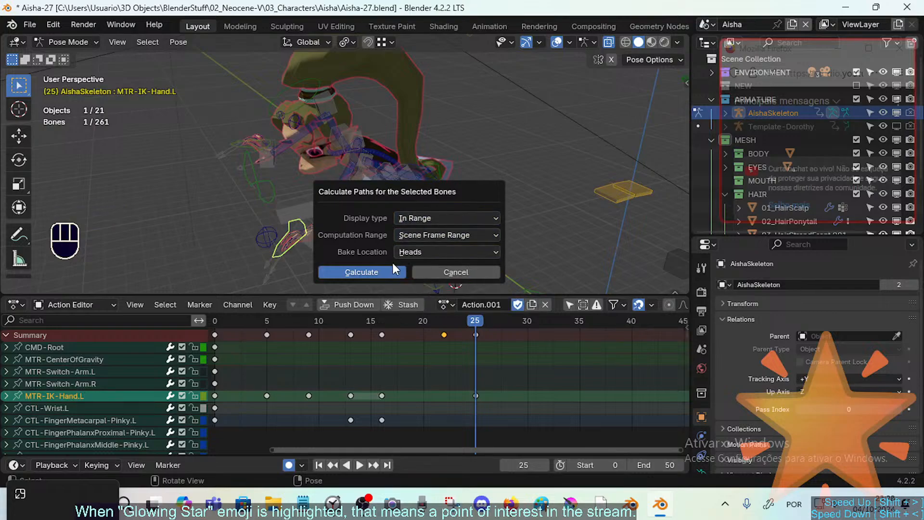
{"action": "left_click", "coordinate": [402, 254]}
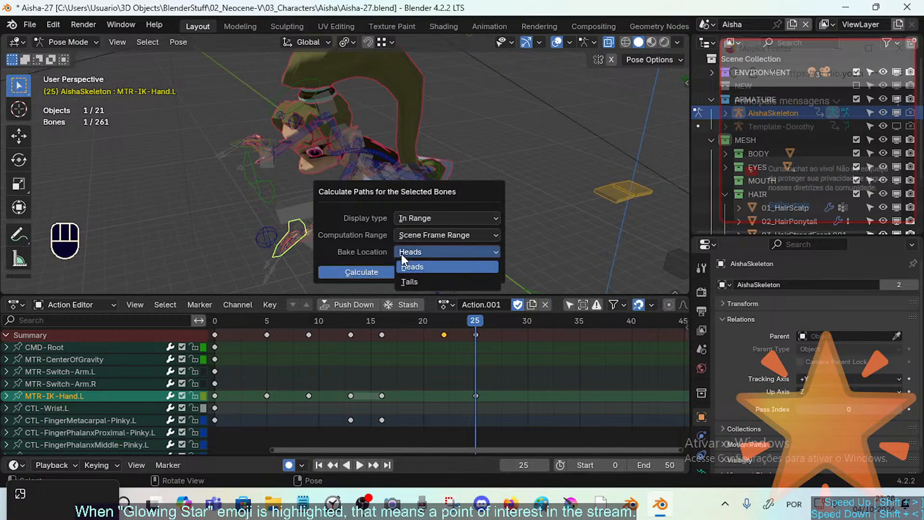
{"action": "left_click", "coordinate": [409, 266]}
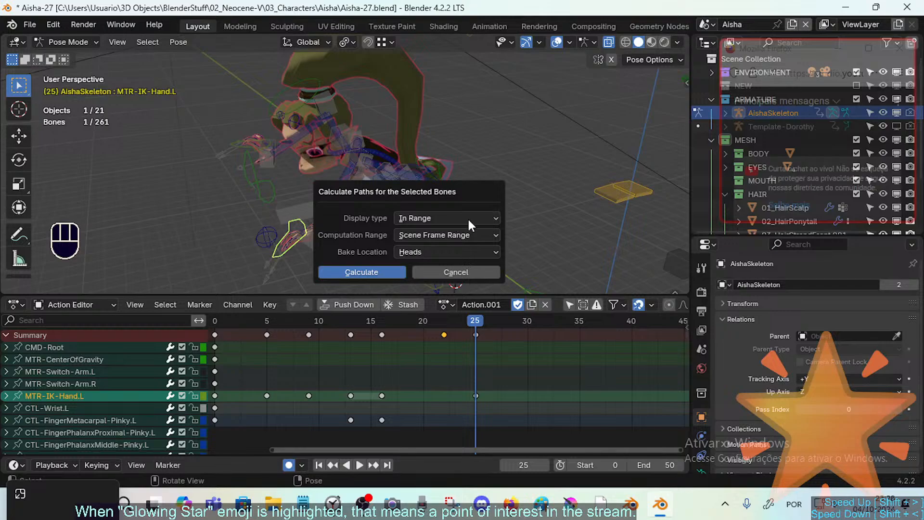
{"action": "key", "text": "Return"}
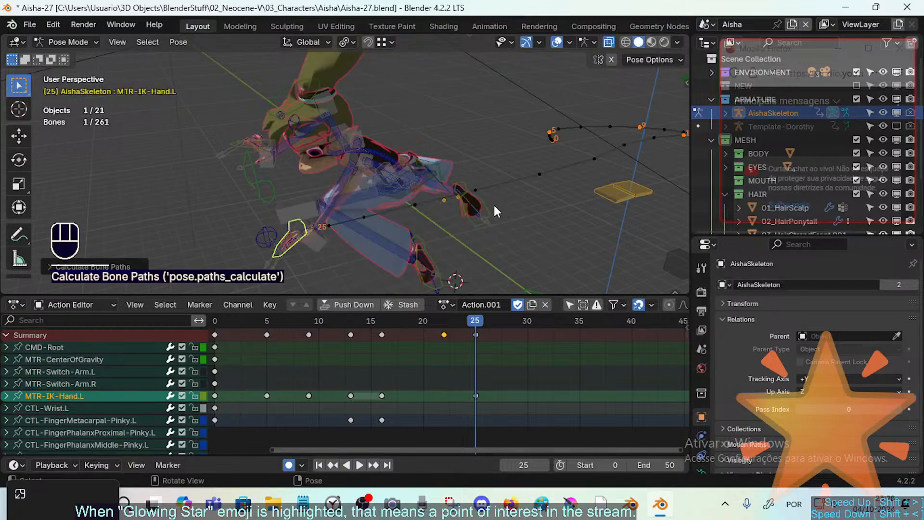
Look up the Motion Paths commands for the pose and save the file
{"action": "left_click", "coordinate": [178, 42]}
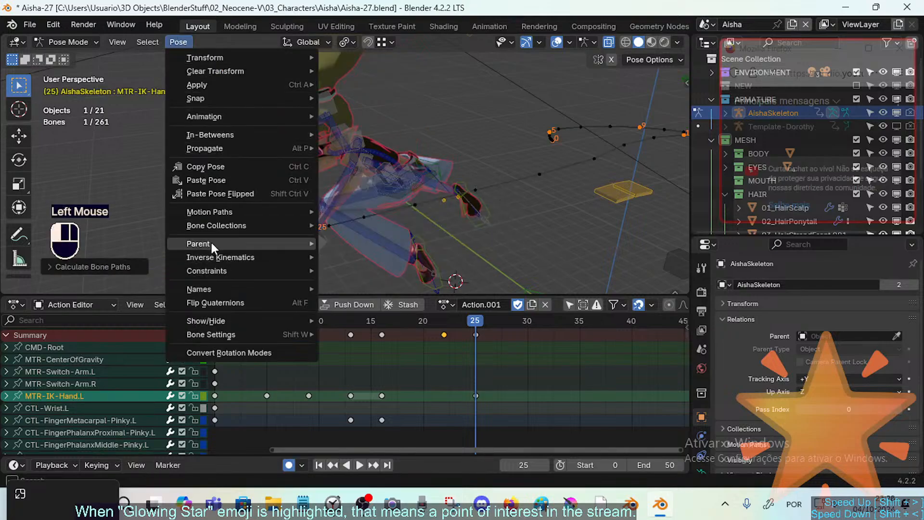
{"action": "mouse_move", "coordinate": [222, 212]}
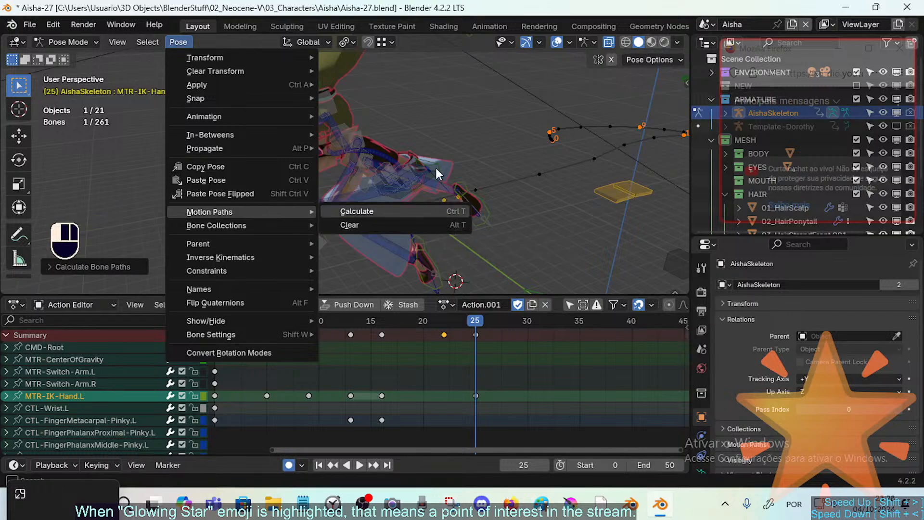
{"action": "left_click", "coordinate": [435, 211]}
{"action": "key", "text": "ctrl+s"}
Calculate the right hand IK control's motion path with In Range display, Scene Frame Range computation and Heads bake location
{"action": "left_click_drag", "start_coordinate": [452, 320], "coordinate": [474, 332]}
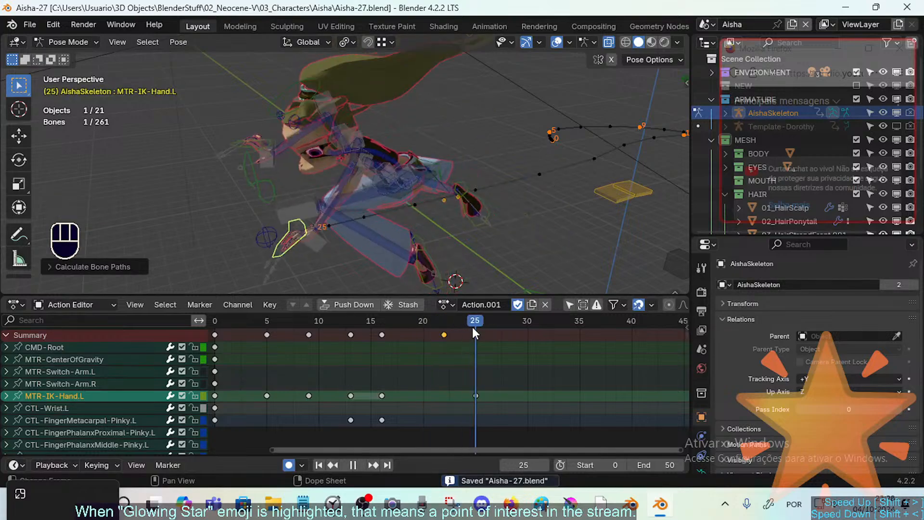
{"action": "middle_click_drag", "start_coordinate": [475, 240], "coordinate": [496, 190]}
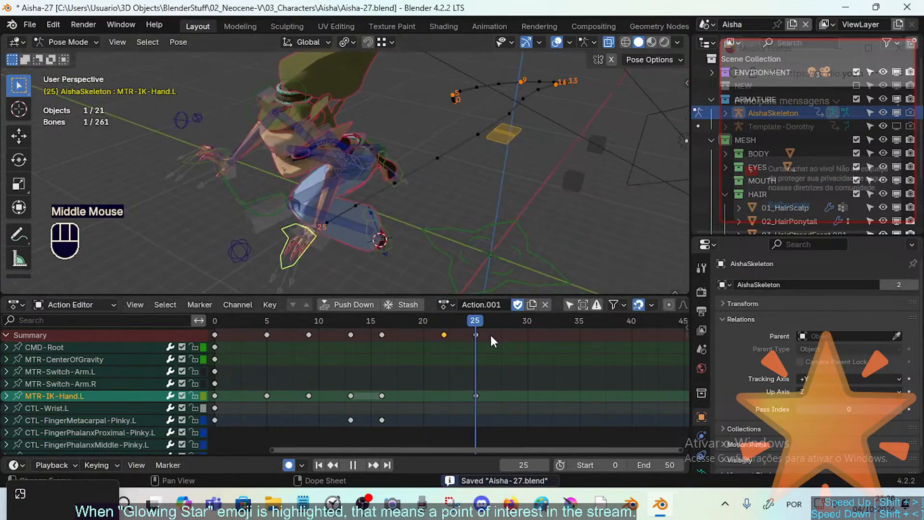
{"action": "left_click", "coordinate": [203, 164]}
{"action": "left_click", "coordinate": [201, 163]}
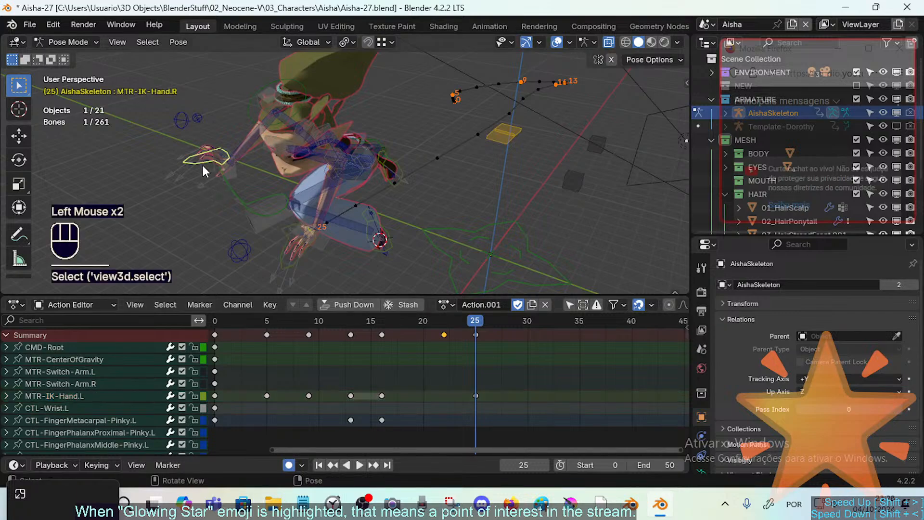
{"action": "key", "text": "ctrl+t"}
{"action": "left_click", "coordinate": [218, 235]}
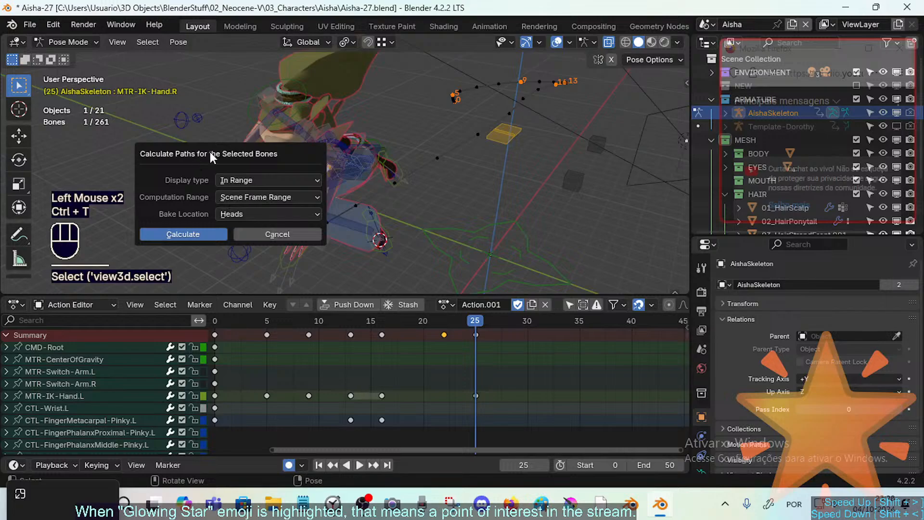
Examine both hands' motion paths from several angles while moving between frames 16 and 25
{"action": "middle_click_drag", "start_coordinate": [226, 176], "coordinate": [250, 192]}
{"action": "middle_click_drag", "start_coordinate": [250, 192], "coordinate": [281, 207]}
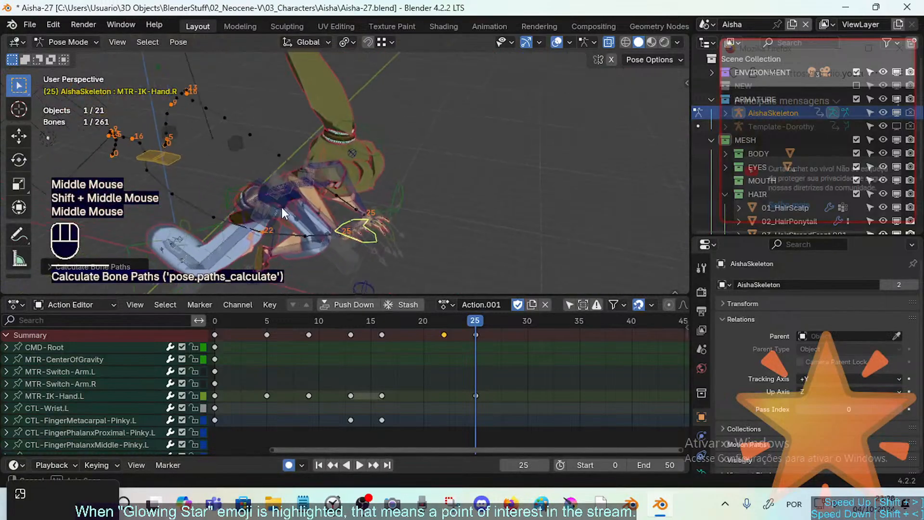
{"action": "left_click_drag", "start_coordinate": [392, 323], "coordinate": [455, 332]}
{"action": "middle_click_drag", "start_coordinate": [452, 207], "coordinate": [356, 191]}
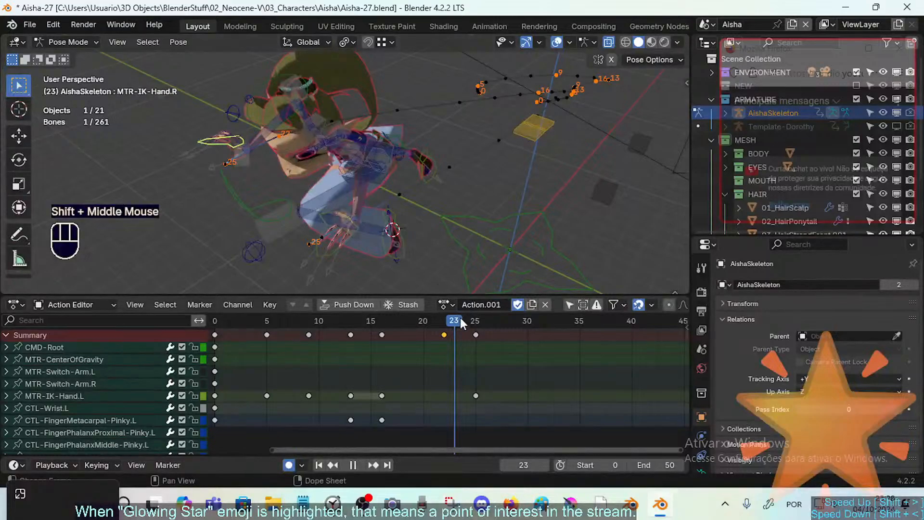
{"action": "left_click_drag", "start_coordinate": [461, 322], "coordinate": [474, 323]}
{"action": "middle_click_drag", "start_coordinate": [405, 226], "coordinate": [380, 210]}
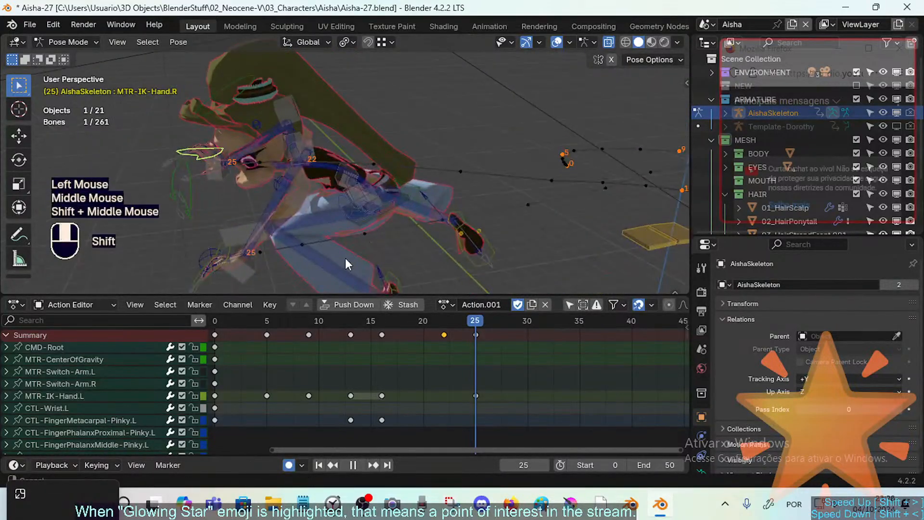
{"action": "middle_click_drag", "start_coordinate": [320, 249], "coordinate": [405, 279]}
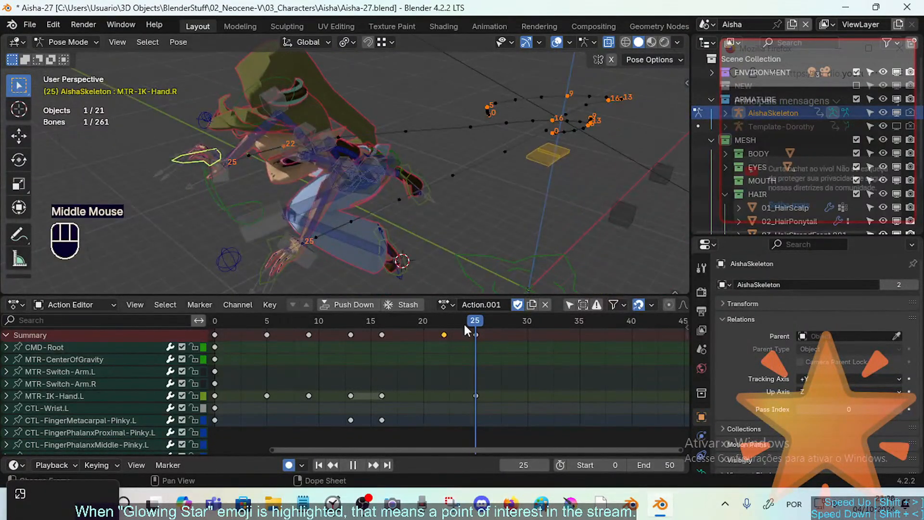
{"action": "key", "text": "Down"}
{"action": "key", "text": "Down"}
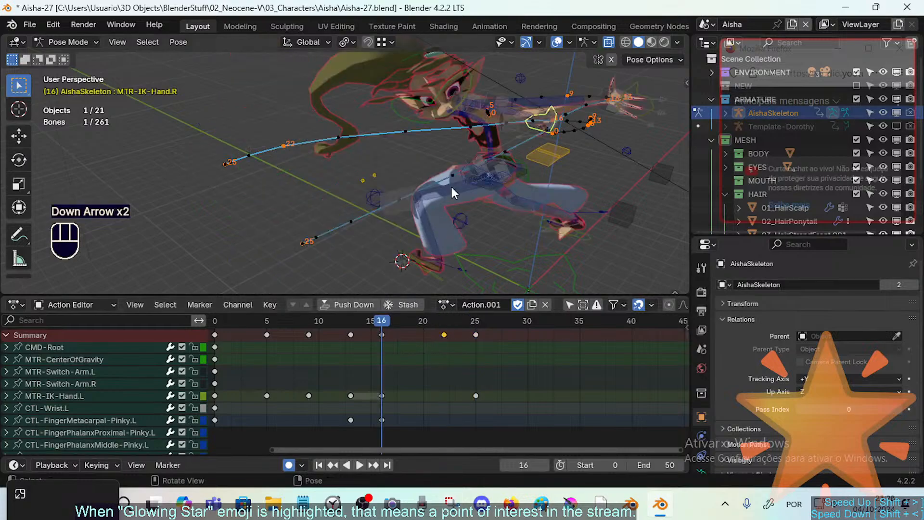
{"action": "middle_click_drag", "start_coordinate": [451, 185], "coordinate": [478, 232]}
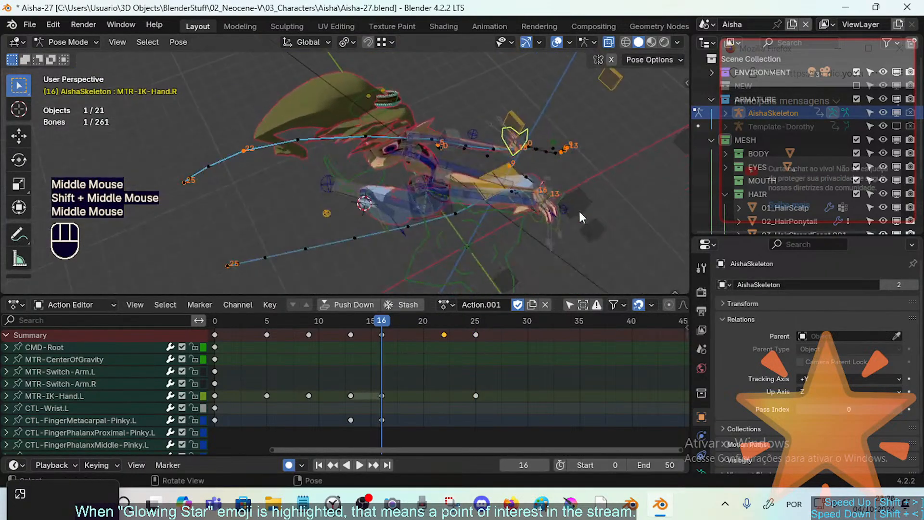
Select the left hand IK control and go to the keyframe at frame 22
{"action": "left_click", "coordinate": [561, 208]}
{"action": "left_click", "coordinate": [554, 206]}
{"action": "middle_click_drag", "start_coordinate": [553, 205], "coordinate": [489, 209]}
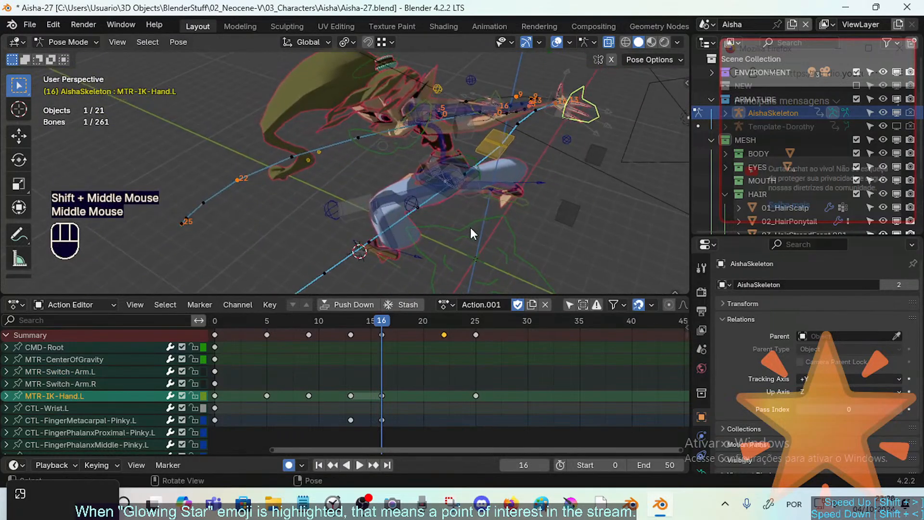
{"action": "key", "text": "Up"}
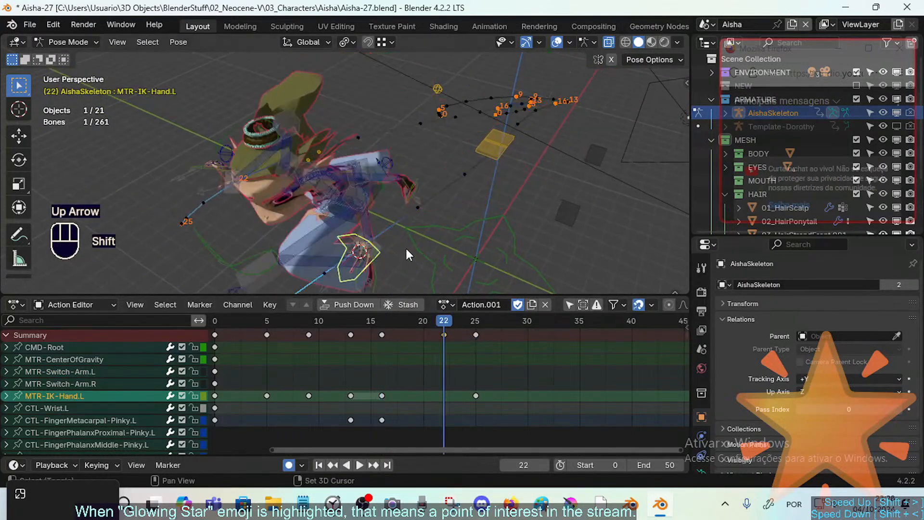
{"action": "middle_click_drag", "start_coordinate": [405, 247], "coordinate": [328, 180], "text": "shift"}
{"action": "key", "text": "Up"}
{"action": "key", "text": "Down"}
Move the left hand IK control beside the hip at frame 22 and keyframe it there
{"action": "key", "text": "g"}
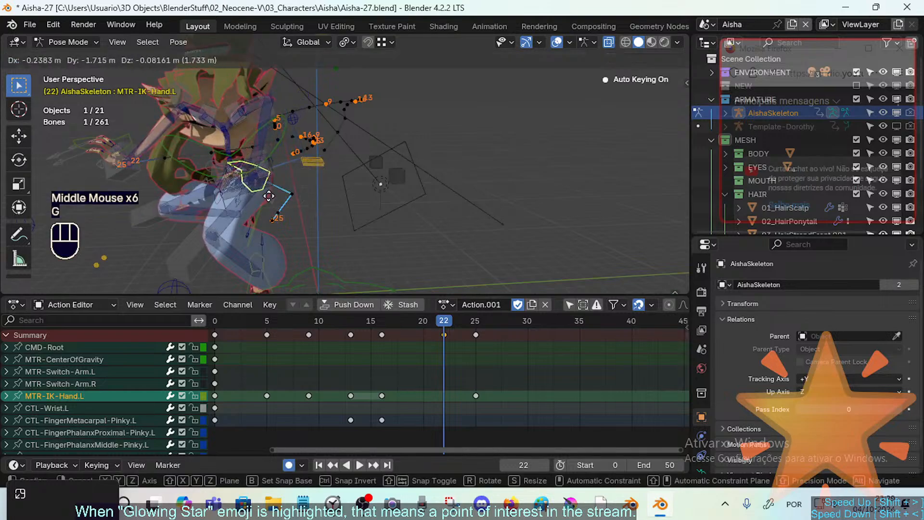
{"action": "left_click", "coordinate": [328, 174]}
{"action": "middle_click_drag", "start_coordinate": [327, 173], "coordinate": [386, 87]}
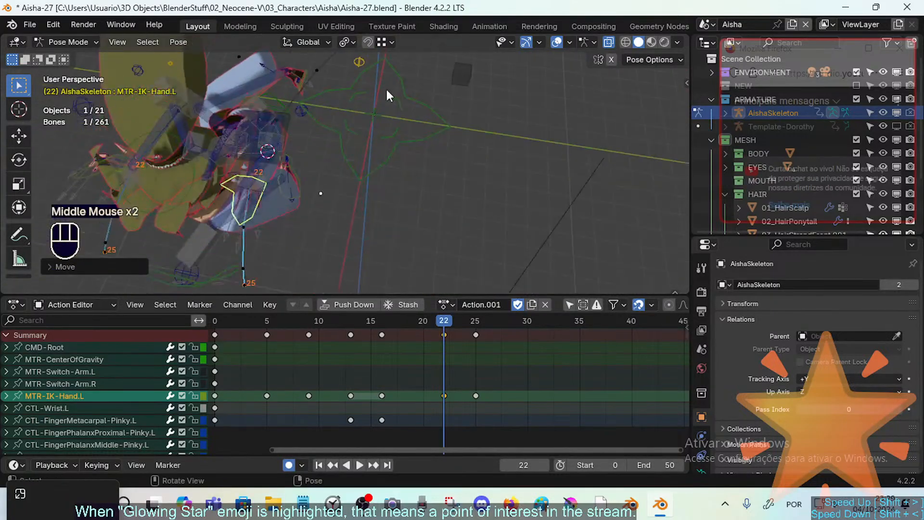
{"action": "middle_click_drag", "start_coordinate": [288, 273], "coordinate": [322, 188]}
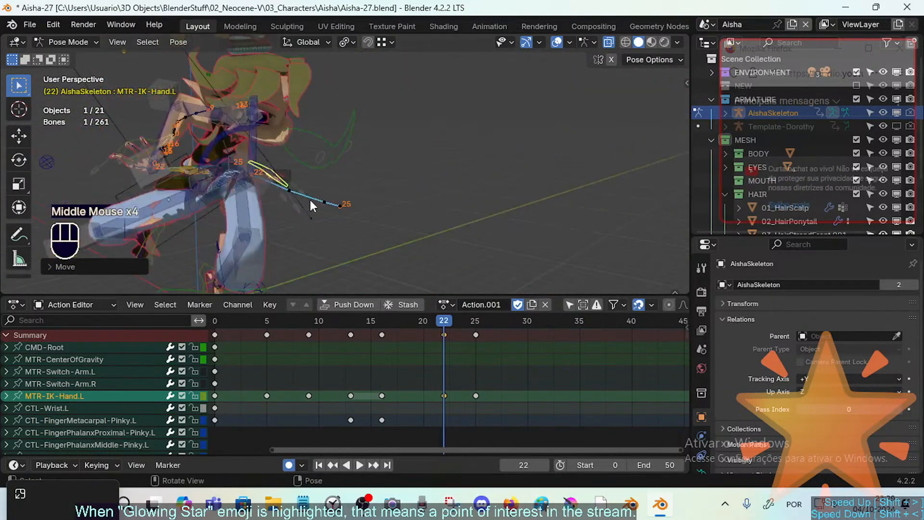
{"action": "key", "text": "r"}
{"action": "key", "text": "x"}
{"action": "key", "text": "x"}
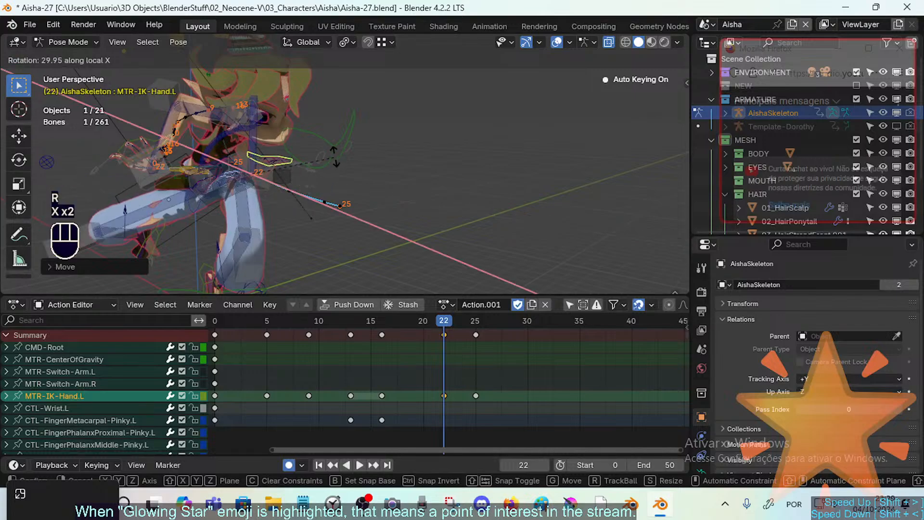
{"action": "key", "text": "Escape"}
Readjust the left hand IK control's position at frame 22 in two moves, checking it against the neighbouring keyframes
{"action": "middle_click_drag", "start_coordinate": [335, 163], "coordinate": [310, 221]}
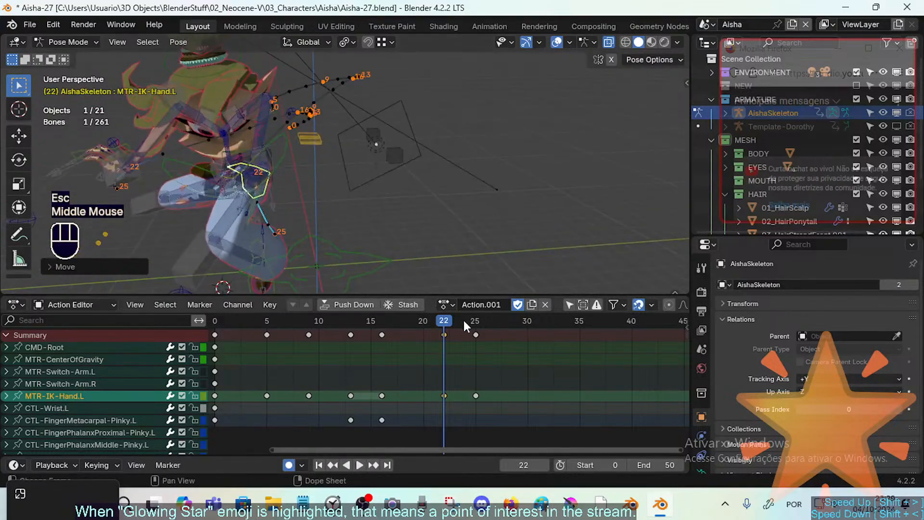
{"action": "key", "text": "Down"}
{"action": "key", "text": "Up"}
{"action": "key", "text": "Up"}
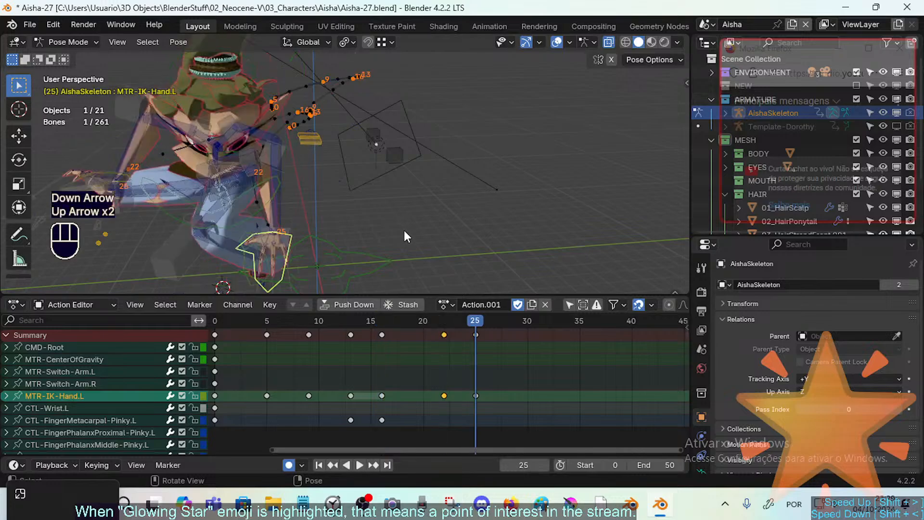
{"action": "middle_click_drag", "start_coordinate": [403, 231], "coordinate": [244, 173]}
{"action": "key", "text": "Down"}
{"action": "key", "text": "g"}
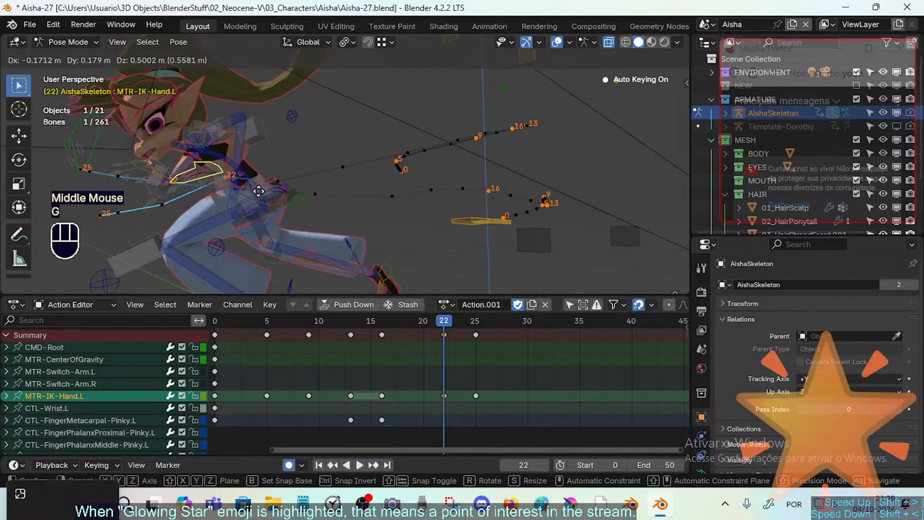
{"action": "left_click", "coordinate": [263, 192]}
{"action": "middle_click_drag", "start_coordinate": [263, 192], "coordinate": [250, 166]}
{"action": "key", "text": "g"}
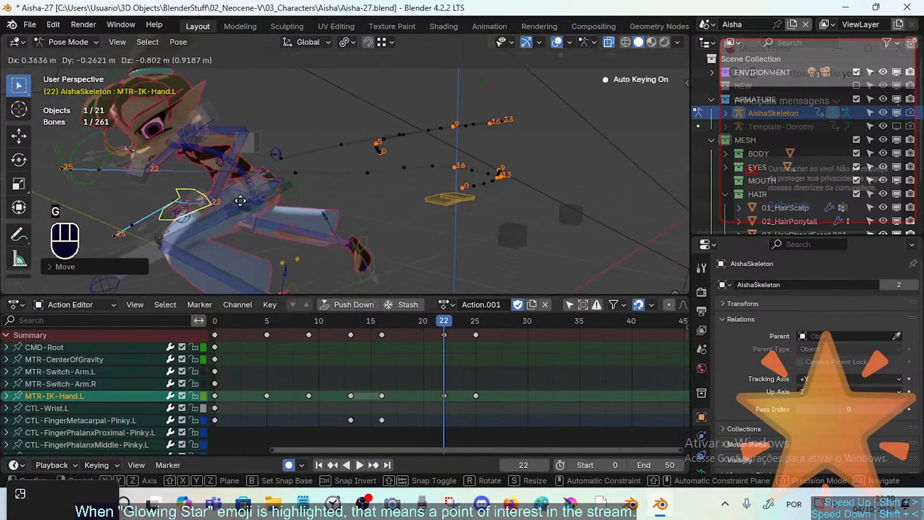
{"action": "left_click", "coordinate": [284, 244]}
{"action": "middle_click_drag", "start_coordinate": [284, 244], "coordinate": [313, 279]}
Scrub back and forth between about frames 17 and 24 and examine the left hand's motion from several angles
{"action": "left_click", "coordinate": [430, 321]}
{"action": "mouse_move", "coordinate": [428, 321]}
{"action": "left_mouse_down"}
{"action": "mouse_move", "coordinate": [383, 325]}
{"action": "mouse_move", "coordinate": [464, 330]}
{"action": "mouse_move", "coordinate": [379, 334]}
{"action": "mouse_move", "coordinate": [433, 327]}
{"action": "left_mouse_up"}
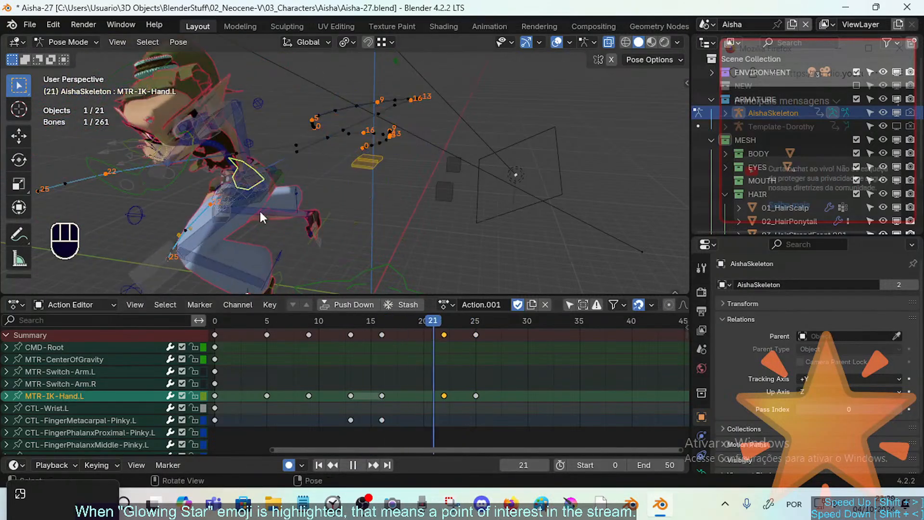
{"action": "middle_click_drag", "start_coordinate": [260, 212], "coordinate": [318, 214]}
{"action": "left_click_drag", "start_coordinate": [426, 325], "coordinate": [454, 338]}
{"action": "middle_click_drag", "start_coordinate": [440, 274], "coordinate": [278, 255]}
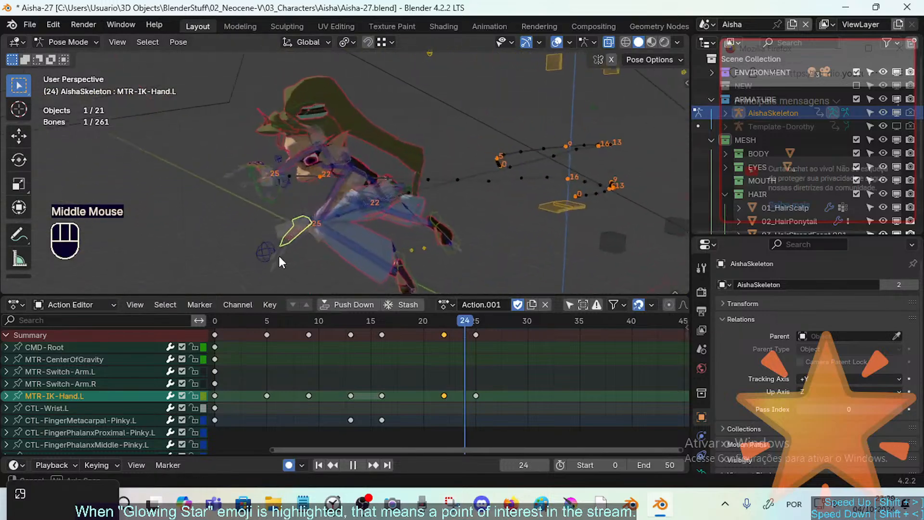
{"action": "mouse_move", "coordinate": [457, 322]}
{"action": "left_mouse_down"}
{"action": "mouse_move", "coordinate": [357, 321]}
{"action": "mouse_move", "coordinate": [454, 322]}
{"action": "left_mouse_up"}
{"action": "mouse_move", "coordinate": [424, 269]}
{"action": "middle_mouse_down"}
{"action": "mouse_move", "coordinate": [398, 252]}
{"action": "mouse_move", "coordinate": [424, 279]}
{"action": "middle_mouse_up"}
{"action": "mouse_move", "coordinate": [443, 321]}
{"action": "left_mouse_down"}
{"action": "mouse_move", "coordinate": [393, 322]}
{"action": "mouse_move", "coordinate": [457, 326]}
{"action": "mouse_move", "coordinate": [406, 316]}
{"action": "mouse_move", "coordinate": [437, 314]}
{"action": "mouse_move", "coordinate": [405, 320]}
{"action": "mouse_move", "coordinate": [434, 321]}
{"action": "left_mouse_up"}
{"action": "middle_click_drag", "start_coordinate": [389, 230], "coordinate": [337, 226], "text": "shift"}
{"action": "left_click", "coordinate": [423, 320]}
{"action": "left_click_drag", "start_coordinate": [388, 327], "coordinate": [433, 321]}
{"action": "middle_click_drag", "start_coordinate": [366, 182], "coordinate": [403, 273], "text": "shift"}
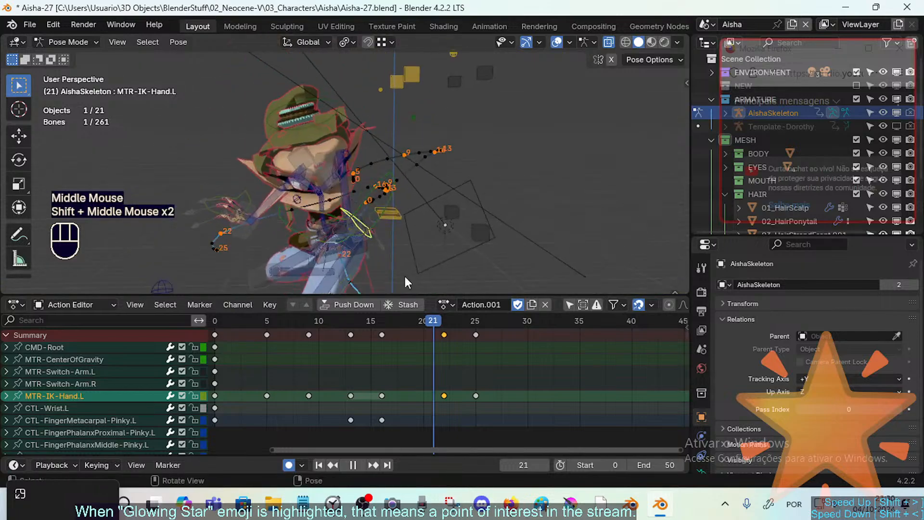
Review the left hand's motion across frames 20 to 25 from different angles, and save the file
{"action": "left_click_drag", "start_coordinate": [383, 322], "coordinate": [453, 326]}
{"action": "middle_click_drag", "start_coordinate": [469, 259], "coordinate": [270, 253]}
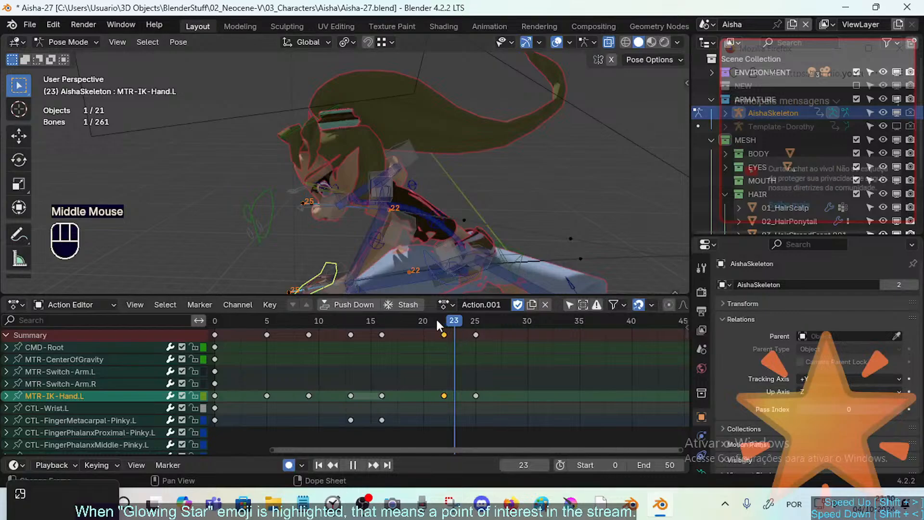
{"action": "mouse_move", "coordinate": [437, 320]}
{"action": "left_mouse_down"}
{"action": "mouse_move", "coordinate": [381, 320]}
{"action": "mouse_move", "coordinate": [444, 321]}
{"action": "left_mouse_up"}
{"action": "middle_click_drag", "start_coordinate": [424, 260], "coordinate": [362, 266]}
{"action": "middle_click_drag", "start_coordinate": [374, 239], "coordinate": [380, 262], "text": "ctrl"}
{"action": "mouse_move", "coordinate": [443, 321]}
{"action": "left_mouse_down"}
{"action": "mouse_move", "coordinate": [357, 316]}
{"action": "mouse_move", "coordinate": [443, 320]}
{"action": "left_mouse_up"}
{"action": "middle_click_drag", "start_coordinate": [450, 260], "coordinate": [448, 279]}
{"action": "scroll", "coordinate": [410, 236], "scroll_direction": "down", "scroll_amount": 3}
{"action": "mouse_move", "coordinate": [461, 318]}
{"action": "left_mouse_down"}
{"action": "mouse_move", "coordinate": [340, 322]}
{"action": "mouse_move", "coordinate": [475, 325]}
{"action": "left_mouse_up"}
{"action": "key", "text": "space"}
{"action": "key", "text": "ctrl+s"}
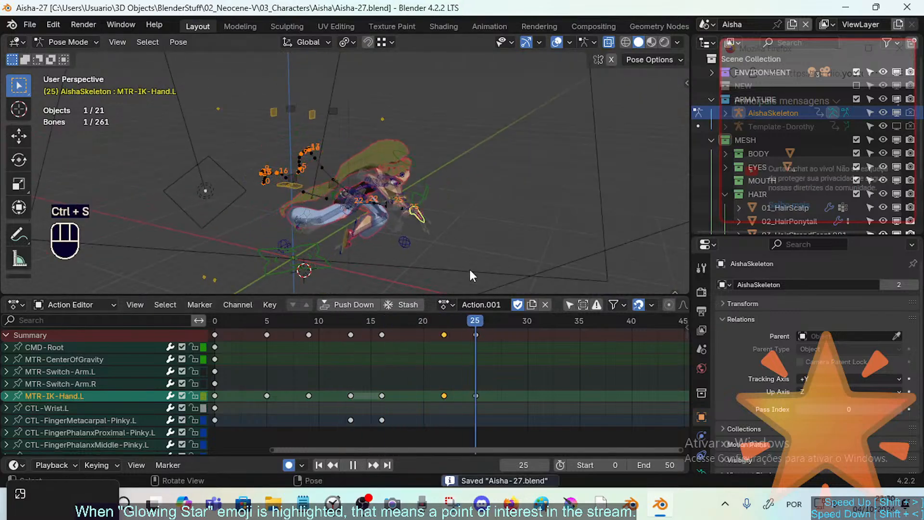
Clear the bone motion paths of the armature and save the file
{"action": "scroll", "coordinate": [429, 252], "scroll_direction": "up", "scroll_amount": 2}
{"action": "scroll", "coordinate": [435, 247], "scroll_direction": "down", "scroll_amount": 1}
{"action": "middle_click_drag", "start_coordinate": [435, 247], "coordinate": [414, 240], "text": "ctrl"}
{"action": "mouse_move", "coordinate": [414, 240]}
{"action": "middle_mouse_down"}
{"action": "mouse_move", "coordinate": [387, 238]}
{"action": "mouse_move", "coordinate": [489, 253]}
{"action": "mouse_move", "coordinate": [407, 235]}
{"action": "middle_mouse_up"}
{"action": "key", "text": "alt+t"}
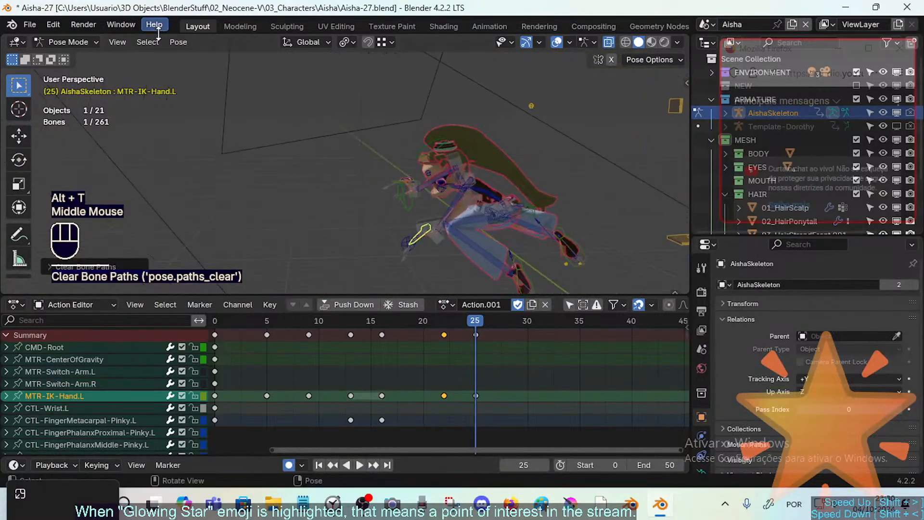
{"action": "left_click", "coordinate": [178, 42]}
{"action": "mouse_move", "coordinate": [238, 213]}
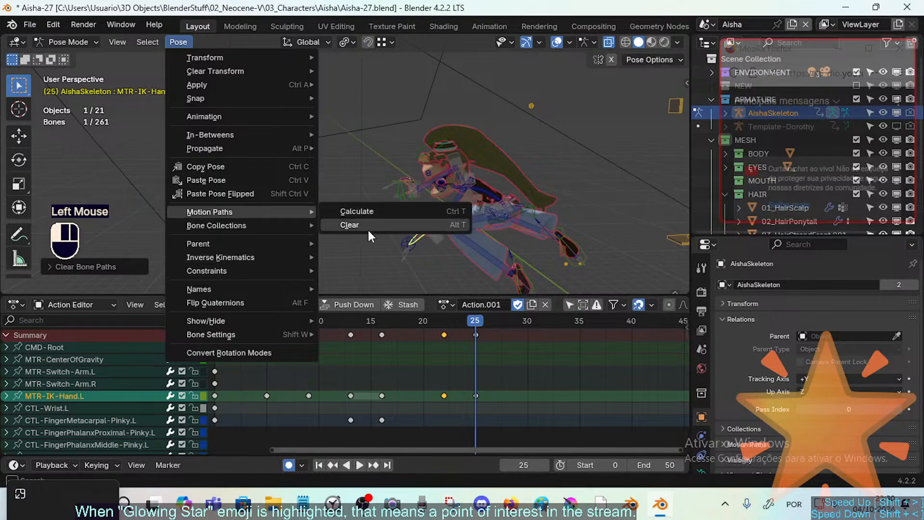
{"action": "left_click", "coordinate": [368, 228]}
{"action": "middle_click_drag", "start_coordinate": [423, 246], "coordinate": [471, 259]}
{"action": "middle_click_drag", "start_coordinate": [559, 285], "coordinate": [418, 236]}
{"action": "middle_click_drag", "start_coordinate": [419, 236], "coordinate": [468, 218]}
{"action": "key", "text": "ctrl+s"}
{"action": "key", "text": "ctrl+s"}
Scrub through the frames from 25 back to the start and examine the character's poses from several angles
{"action": "middle_click_drag", "start_coordinate": [410, 230], "coordinate": [482, 322]}
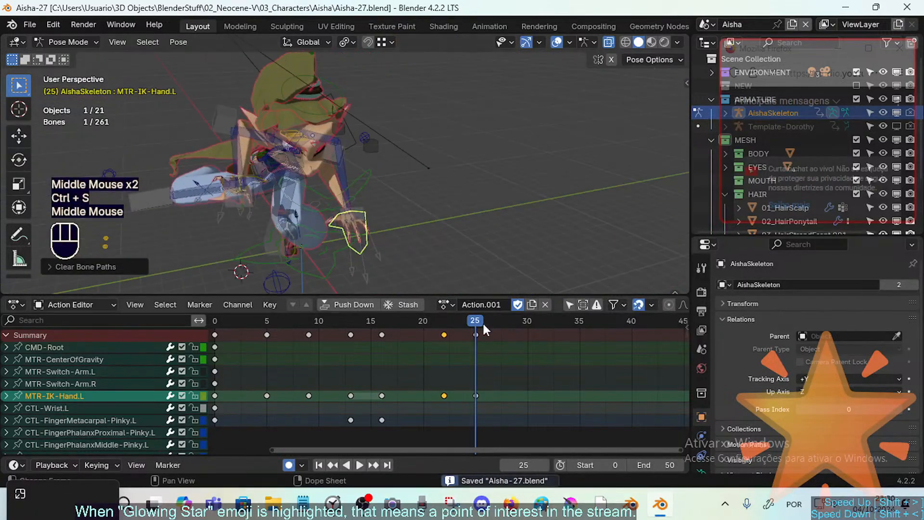
{"action": "left_click_drag", "start_coordinate": [483, 321], "coordinate": [465, 308]}
{"action": "middle_click_drag", "start_coordinate": [448, 250], "coordinate": [263, 223]}
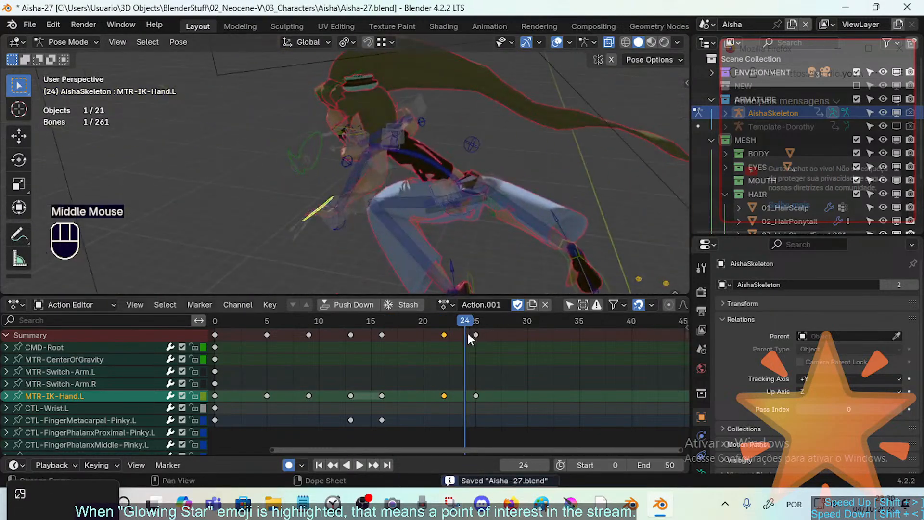
{"action": "left_click_drag", "start_coordinate": [457, 320], "coordinate": [475, 308]}
{"action": "middle_click_drag", "start_coordinate": [408, 240], "coordinate": [370, 233]}
{"action": "scroll", "coordinate": [409, 260], "scroll_direction": "down", "scroll_amount": 3}
{"action": "left_click_drag", "start_coordinate": [454, 320], "coordinate": [209, 315]}
{"action": "middle_click_drag", "start_coordinate": [457, 181], "coordinate": [387, 173]}
{"action": "middle_click_drag", "start_coordinate": [270, 211], "coordinate": [337, 263], "text": "shift"}
{"action": "scroll", "coordinate": [375, 222], "scroll_direction": "up", "scroll_amount": 2}
{"action": "left_click", "coordinate": [309, 322]}
{"action": "mouse_move", "coordinate": [353, 322]}
{"action": "left_mouse_down"}
{"action": "mouse_move", "coordinate": [493, 319]}
{"action": "mouse_move", "coordinate": [339, 319]}
{"action": "left_mouse_up"}
{"action": "scroll", "coordinate": [357, 207], "scroll_direction": "down", "scroll_amount": 2}
{"action": "middle_click_drag", "start_coordinate": [357, 207], "coordinate": [352, 288]}
Play the animation from the first frame and examine the overall body motion and timing
{"action": "left_click_drag", "start_coordinate": [349, 322], "coordinate": [213, 319]}
{"action": "key", "text": "space"}
{"action": "middle_click_drag", "start_coordinate": [345, 188], "coordinate": [293, 198]}
{"action": "key", "text": "space"}
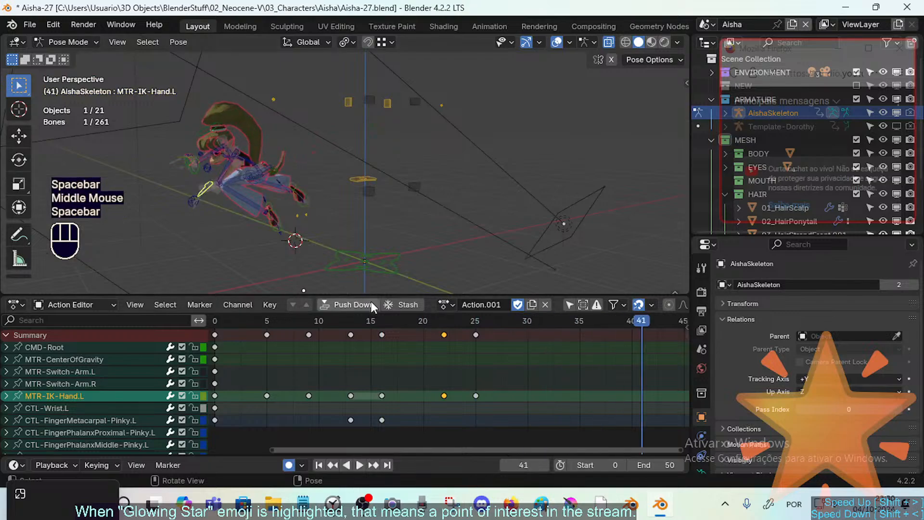
{"action": "left_click_drag", "start_coordinate": [346, 327], "coordinate": [454, 314]}
{"action": "middle_click_drag", "start_coordinate": [374, 191], "coordinate": [279, 188]}
{"action": "middle_click_drag", "start_coordinate": [289, 212], "coordinate": [264, 211]}
Move all keyframes at frames 22 and 25 two frames earlier, to frames 20 and 23
{"action": "left_click_drag", "start_coordinate": [424, 319], "coordinate": [500, 393]}
{"action": "key", "text": "alt+a"}
{"action": "key", "text": "b"}
{"action": "key", "text": "alt+a"}
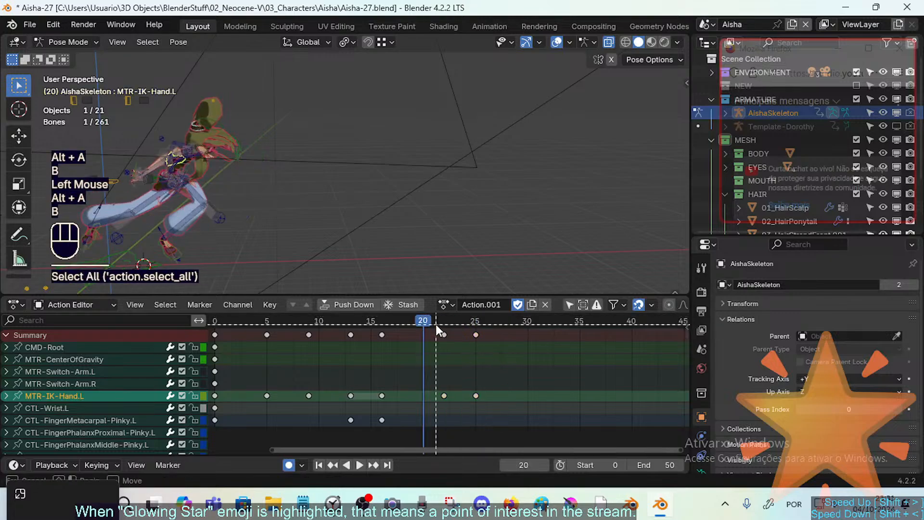
{"action": "key", "text": "b"}
{"action": "left_click_drag", "start_coordinate": [433, 328], "coordinate": [489, 346]}
{"action": "key", "text": "g"}
{"action": "left_click", "coordinate": [475, 355]}
Move all keyframes at frame 16 to frame 14
{"action": "left_click_drag", "start_coordinate": [418, 319], "coordinate": [382, 327]}
{"action": "key", "text": "alt+a"}
{"action": "left_click", "coordinate": [385, 332]}
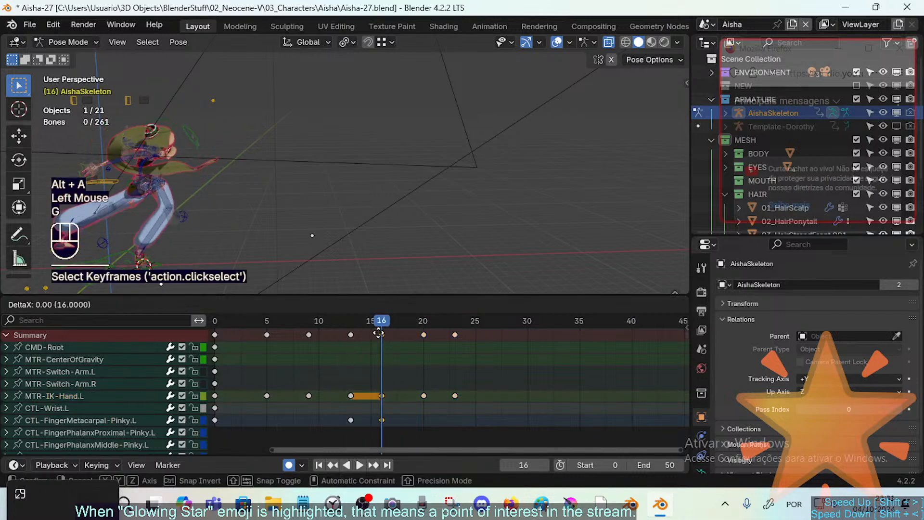
{"action": "key", "text": "g"}
{"action": "left_click", "coordinate": [353, 319]}
{"action": "left_click_drag", "start_coordinate": [353, 318], "coordinate": [431, 321]}
{"action": "left_click", "coordinate": [368, 334]}
{"action": "key", "text": "g"}
{"action": "left_click", "coordinate": [354, 323]}
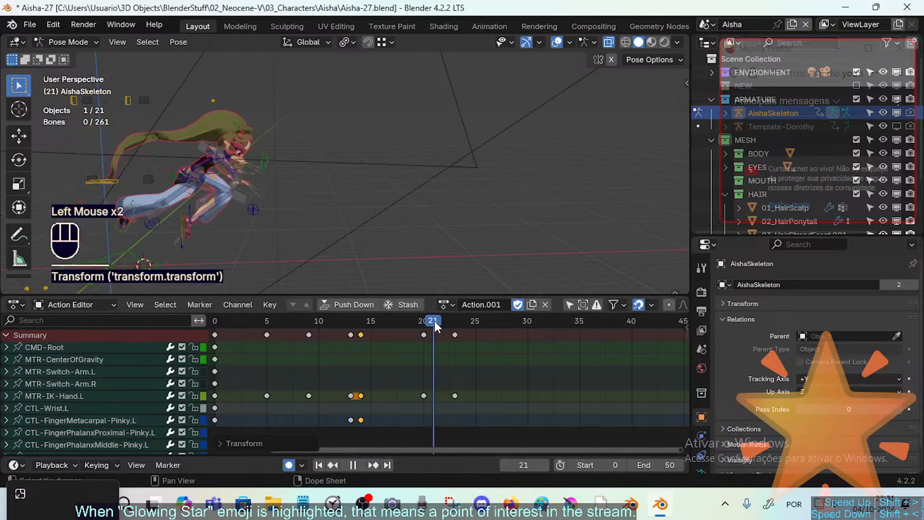
Move all keyframes at frame 20 to frame 21
{"action": "left_click", "coordinate": [423, 333]}
{"action": "key", "text": "g"}
{"action": "left_click", "coordinate": [437, 330]}
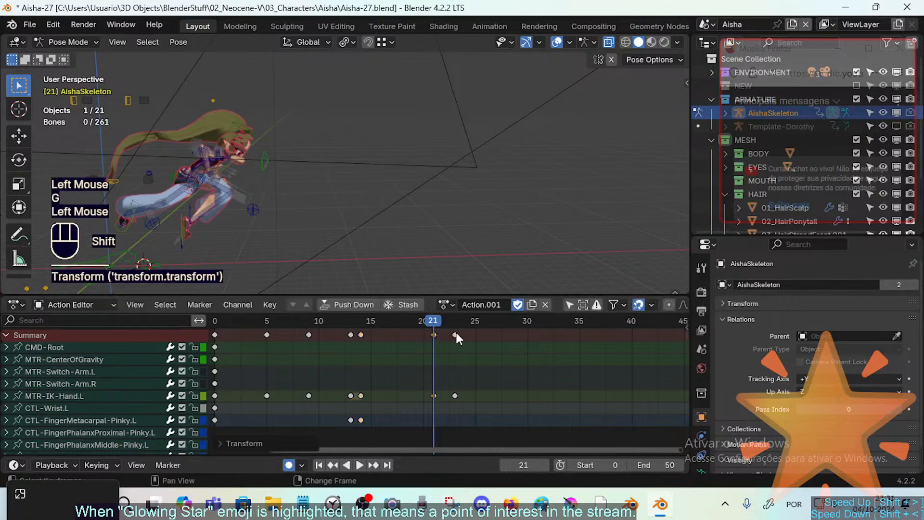
Retime the last two columns of keyframes in several moves, settling them at frames 19 and 22
{"action": "left_click", "coordinate": [456, 334], "text": "shift"}
{"action": "key", "text": "g"}
{"action": "left_click", "coordinate": [414, 331]}
{"action": "mouse_move", "coordinate": [406, 321]}
{"action": "left_mouse_down"}
{"action": "mouse_move", "coordinate": [360, 323]}
{"action": "mouse_move", "coordinate": [453, 322]}
{"action": "mouse_move", "coordinate": [381, 321]}
{"action": "mouse_move", "coordinate": [413, 334]}
{"action": "left_mouse_up"}
{"action": "left_click", "coordinate": [403, 330]}
{"action": "left_click", "coordinate": [425, 333]}
{"action": "key", "text": "g"}
{"action": "left_click", "coordinate": [447, 332]}
{"action": "left_click", "coordinate": [403, 334]}
{"action": "key", "text": "g"}
{"action": "left_click", "coordinate": [403, 333]}
{"action": "left_click", "coordinate": [404, 334]}
{"action": "key", "text": "g"}
{"action": "left_click", "coordinate": [403, 332]}
Play the retimed animation repeatedly from different frames and angles to judge its timing
{"action": "key", "text": "space"}
{"action": "middle_click_drag", "start_coordinate": [356, 251], "coordinate": [321, 222]}
{"action": "key", "text": "space"}
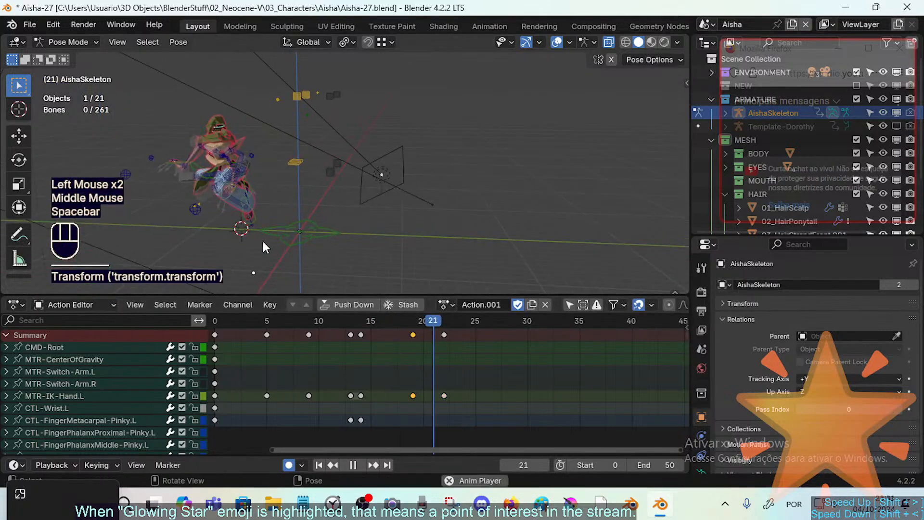
{"action": "key", "text": "space"}
{"action": "left_click", "coordinate": [370, 319]}
{"action": "key", "text": "space"}
{"action": "left_click", "coordinate": [329, 323]}
{"action": "key", "text": "space"}
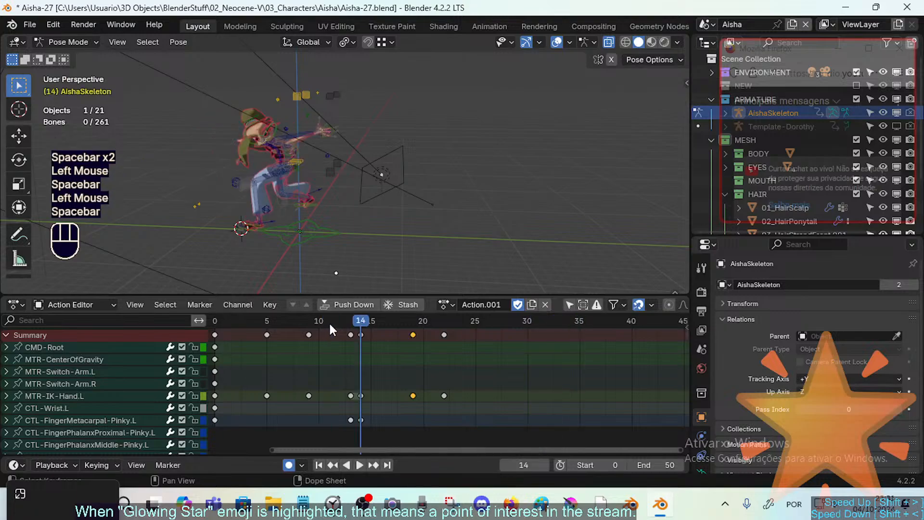
{"action": "key", "text": "space"}
{"action": "left_click", "coordinate": [300, 254]}
{"action": "middle_click_drag", "start_coordinate": [300, 253], "coordinate": [418, 324]}
{"action": "key", "text": "space"}
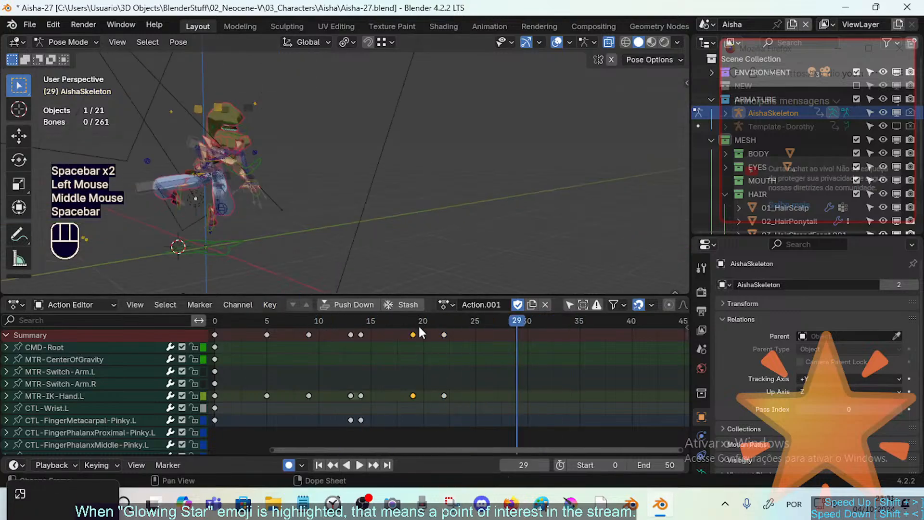
Move the last two columns of keyframes to frames 20 and 23, and the frame 14 keyframes to frame 15
{"action": "key", "text": "alt+a"}
{"action": "key", "text": "b"}
{"action": "left_click_drag", "start_coordinate": [405, 324], "coordinate": [455, 344]}
{"action": "key", "text": "g"}
{"action": "left_click", "coordinate": [467, 341]}
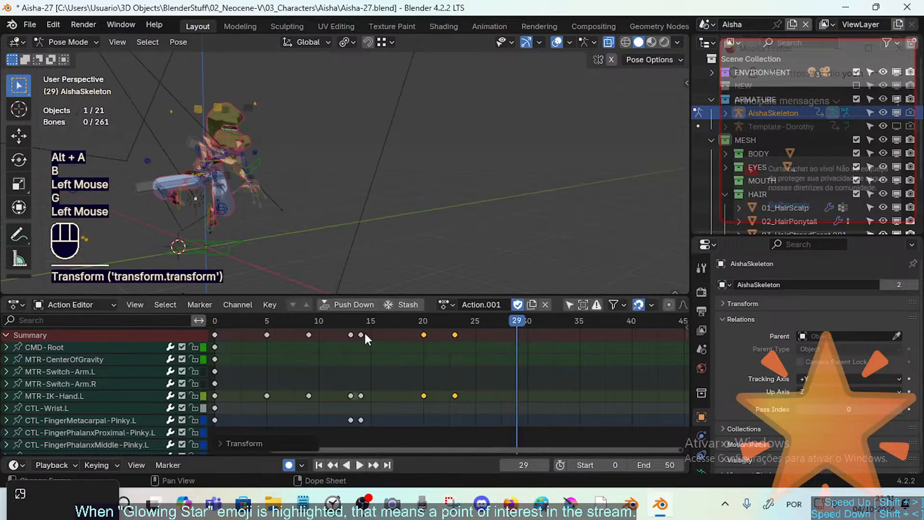
{"action": "left_click", "coordinate": [361, 335]}
{"action": "key", "text": "g"}
{"action": "left_click", "coordinate": [383, 332]}
Play the animation again and scrub around frames 13 to 15 to check the new spacing
{"action": "left_click", "coordinate": [330, 320]}
{"action": "key", "text": "space"}
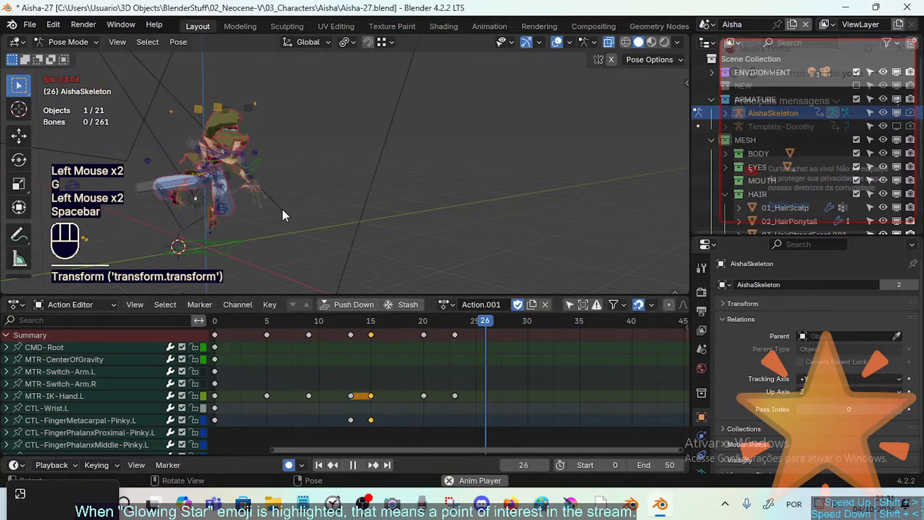
{"action": "middle_click_drag", "start_coordinate": [282, 215], "coordinate": [326, 215]}
{"action": "key", "text": "space"}
{"action": "left_click", "coordinate": [380, 329]}
{"action": "left_click", "coordinate": [350, 323]}
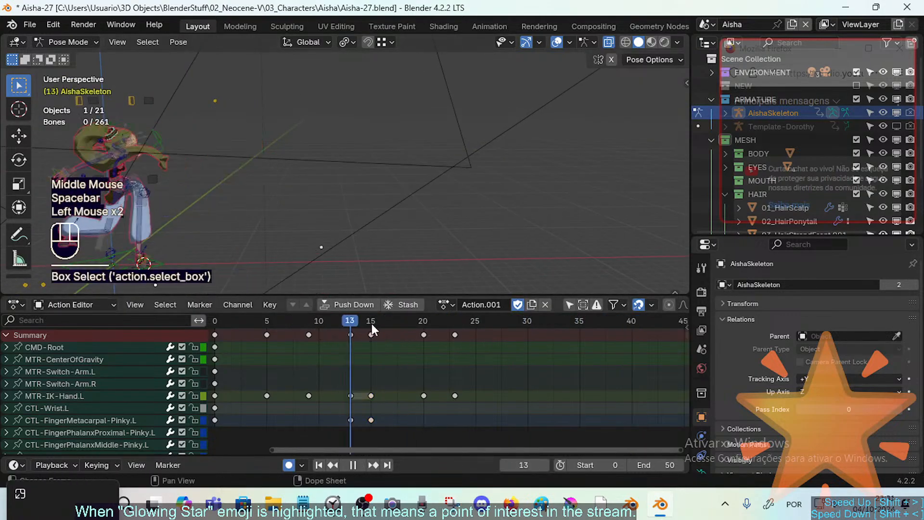
{"action": "mouse_move", "coordinate": [372, 323]}
{"action": "left_mouse_down"}
{"action": "mouse_move", "coordinate": [411, 323]}
{"action": "mouse_move", "coordinate": [347, 328]}
{"action": "mouse_move", "coordinate": [368, 328]}
{"action": "mouse_move", "coordinate": [356, 330]}
{"action": "left_mouse_up"}
Select the MTR-Torso control and calculate its motion path in range, over the scene frame range, using bone heads
{"action": "middle_click_drag", "start_coordinate": [145, 216], "coordinate": [334, 236], "text": "shift"}
{"action": "scroll", "coordinate": [284, 204], "scroll_direction": "up", "scroll_amount": 3}
{"action": "left_click", "coordinate": [297, 223]}
{"action": "key", "text": "ctrl+t"}
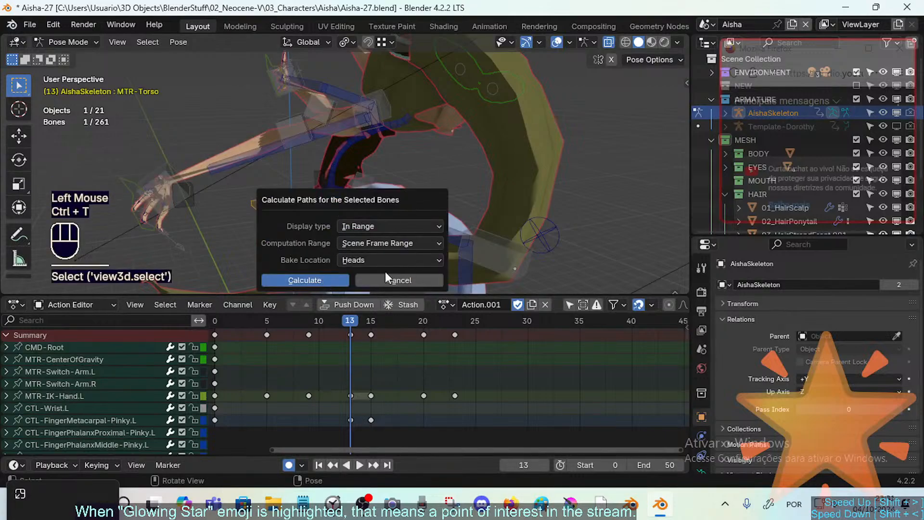
{"action": "left_click", "coordinate": [305, 280]}
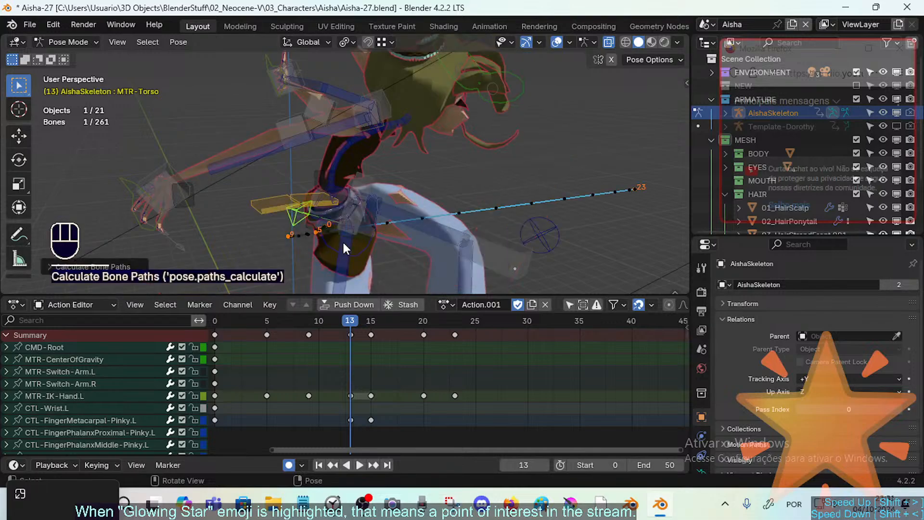
Go to the keyframe at frame 20, then rotate and reposition the torso control in that pose
{"action": "middle_click_drag", "start_coordinate": [342, 240], "coordinate": [345, 233]}
{"action": "left_click_drag", "start_coordinate": [345, 319], "coordinate": [277, 322]}
{"action": "left_click_drag", "start_coordinate": [214, 328], "coordinate": [412, 325]}
{"action": "key", "text": "Up"}
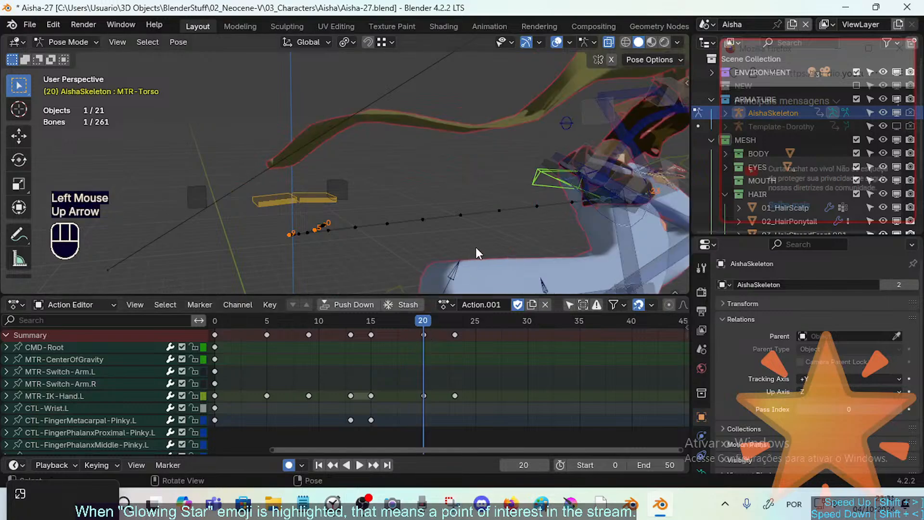
{"action": "middle_click_drag", "start_coordinate": [476, 248], "coordinate": [447, 233]}
{"action": "key", "text": "r"}
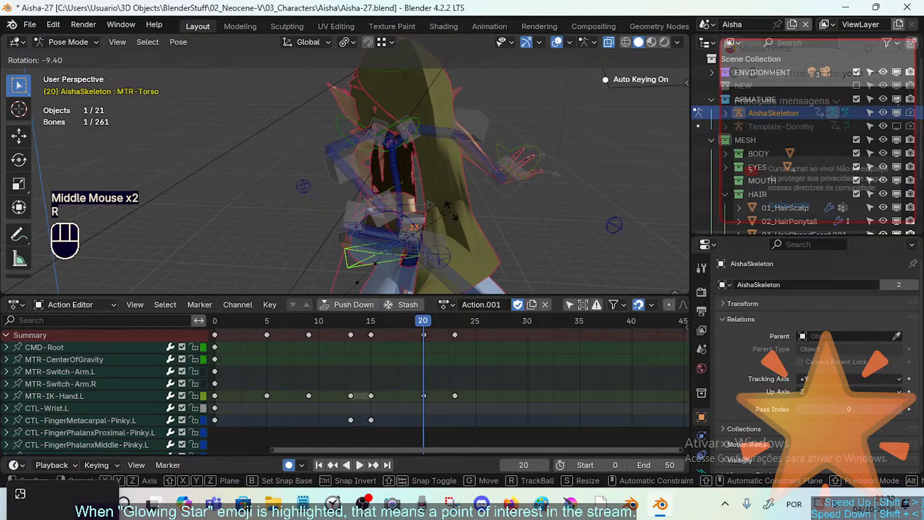
{"action": "left_click", "coordinate": [456, 216]}
{"action": "key", "text": "g"}
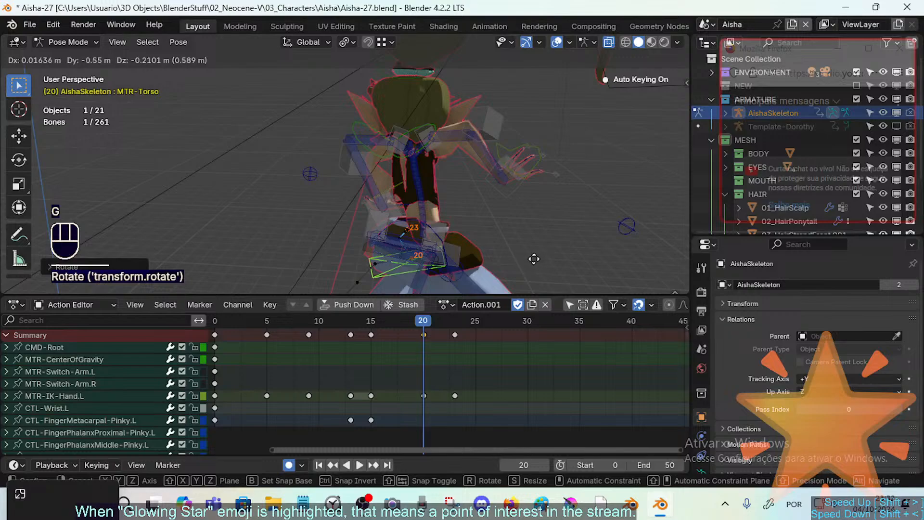
{"action": "left_click", "coordinate": [517, 245]}
Rotate the torso control by about -14.5° around its local X axis at frame 20
{"action": "mouse_move", "coordinate": [517, 250]}
{"action": "middle_mouse_down"}
{"action": "mouse_move", "coordinate": [460, 236]}
{"action": "mouse_move", "coordinate": [517, 248]}
{"action": "middle_mouse_up"}
{"action": "key", "text": "r"}
{"action": "key", "text": "x"}
{"action": "key", "text": "x"}
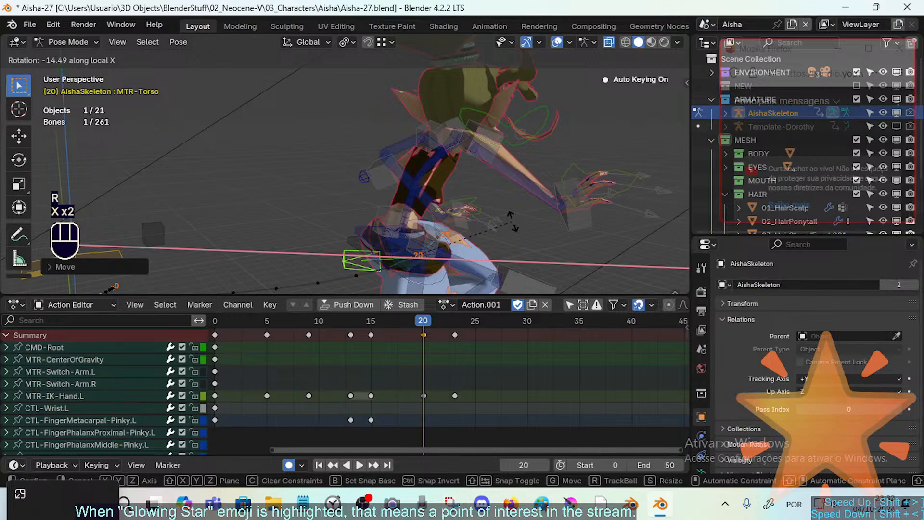
{"action": "left_click", "coordinate": [512, 222]}
Scrub around frames 19 to 22 and examine the adjusted torso pose and its motion path
{"action": "middle_click_drag", "start_coordinate": [671, 201], "coordinate": [409, 218]}
{"action": "scroll", "coordinate": [437, 202], "scroll_direction": "down", "scroll_amount": 2}
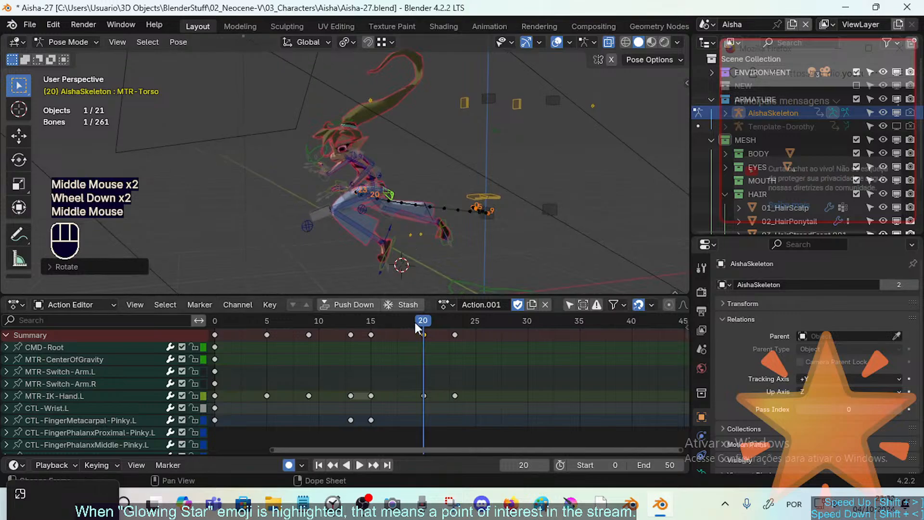
{"action": "left_click_drag", "start_coordinate": [414, 319], "coordinate": [444, 318]}
{"action": "middle_click_drag", "start_coordinate": [385, 203], "coordinate": [300, 184]}
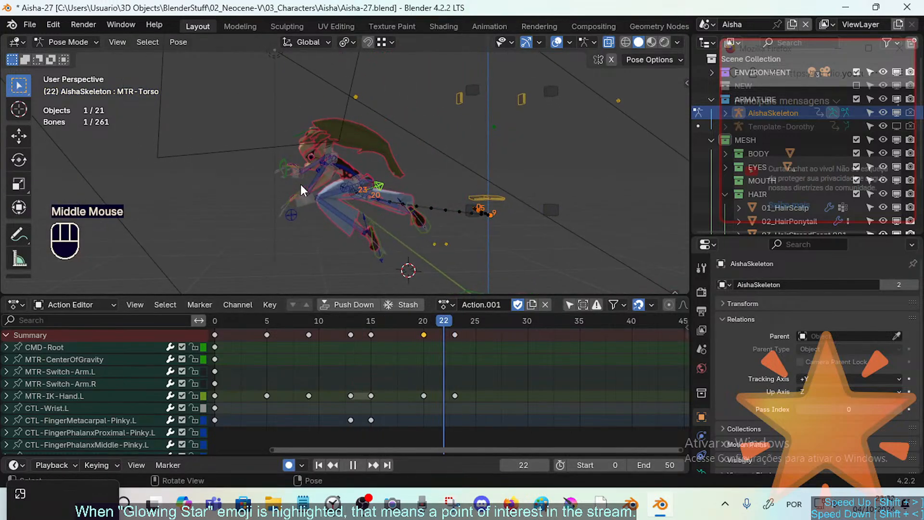
{"action": "mouse_move", "coordinate": [439, 320]}
{"action": "left_mouse_down"}
{"action": "mouse_move", "coordinate": [353, 321]}
{"action": "mouse_move", "coordinate": [419, 327]}
{"action": "mouse_move", "coordinate": [447, 318]}
{"action": "mouse_move", "coordinate": [382, 321]}
{"action": "mouse_move", "coordinate": [430, 330]}
{"action": "mouse_move", "coordinate": [367, 328]}
{"action": "mouse_move", "coordinate": [433, 330]}
{"action": "mouse_move", "coordinate": [397, 322]}
{"action": "mouse_move", "coordinate": [425, 325]}
{"action": "left_mouse_up"}
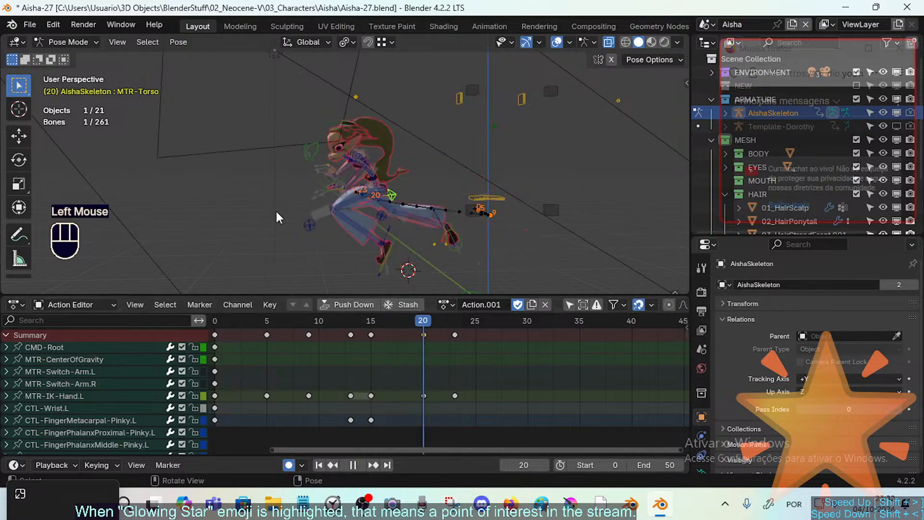
{"action": "middle_click_drag", "start_coordinate": [385, 203], "coordinate": [406, 228]}
{"action": "left_click", "coordinate": [408, 327]}
{"action": "mouse_move", "coordinate": [409, 327]}
{"action": "left_mouse_down"}
{"action": "mouse_move", "coordinate": [367, 322]}
{"action": "mouse_move", "coordinate": [423, 321]}
{"action": "left_mouse_up"}
{"action": "middle_click_drag", "start_coordinate": [366, 207], "coordinate": [394, 213]}
{"action": "scroll", "coordinate": [391, 173], "scroll_direction": "up", "scroll_amount": 2}
{"action": "scroll", "coordinate": [400, 166], "scroll_direction": "down", "scroll_amount": 1}
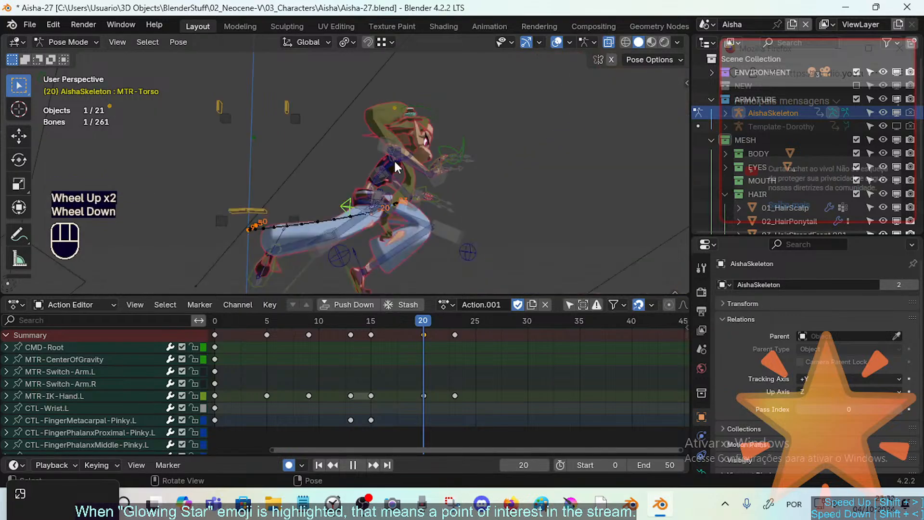
Lower the torso control by about 0.83 m at frame 20 to deepen its motion path
{"action": "left_click", "coordinate": [403, 173]}
{"action": "left_click", "coordinate": [371, 185]}
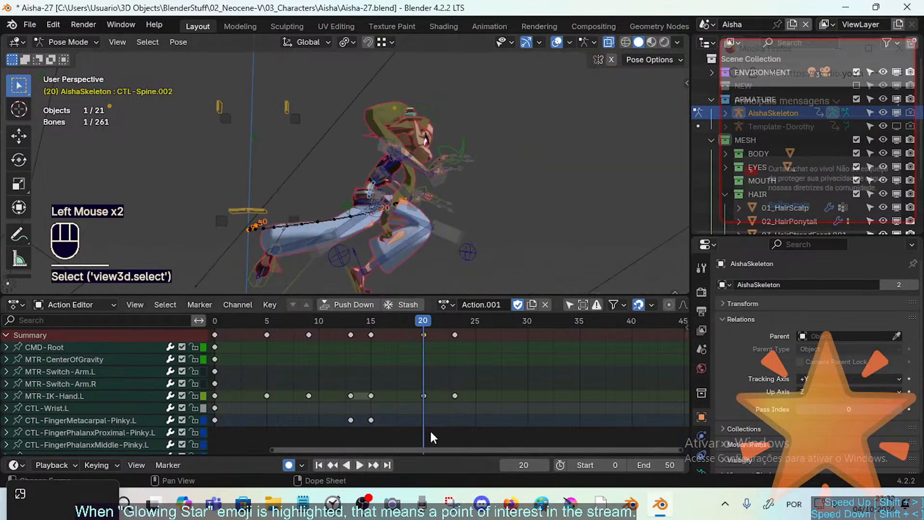
{"action": "middle_click_drag", "start_coordinate": [383, 256], "coordinate": [385, 202]}
{"action": "left_click", "coordinate": [345, 206]}
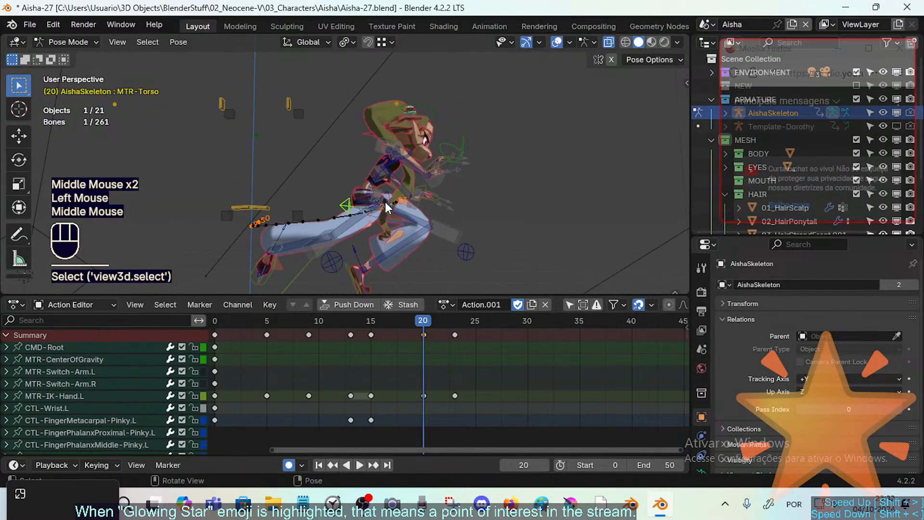
{"action": "key", "text": "g"}
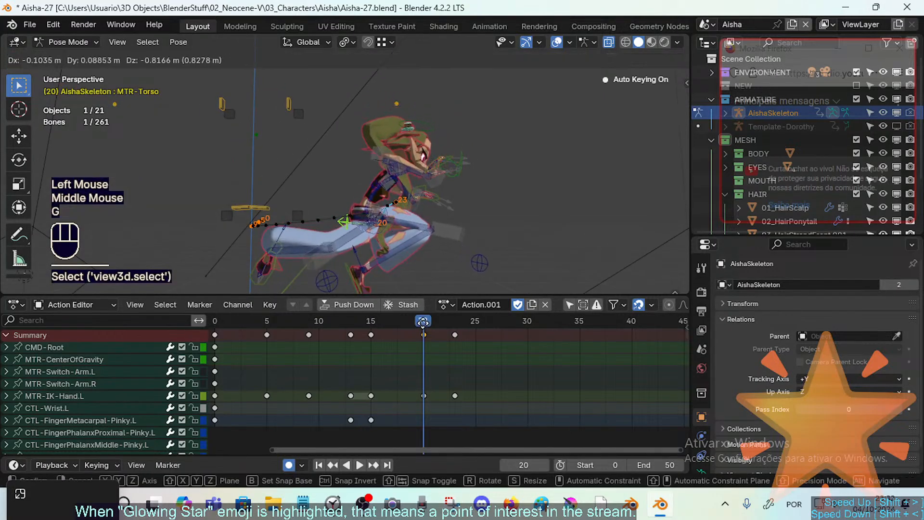
{"action": "left_click", "coordinate": [402, 199]}
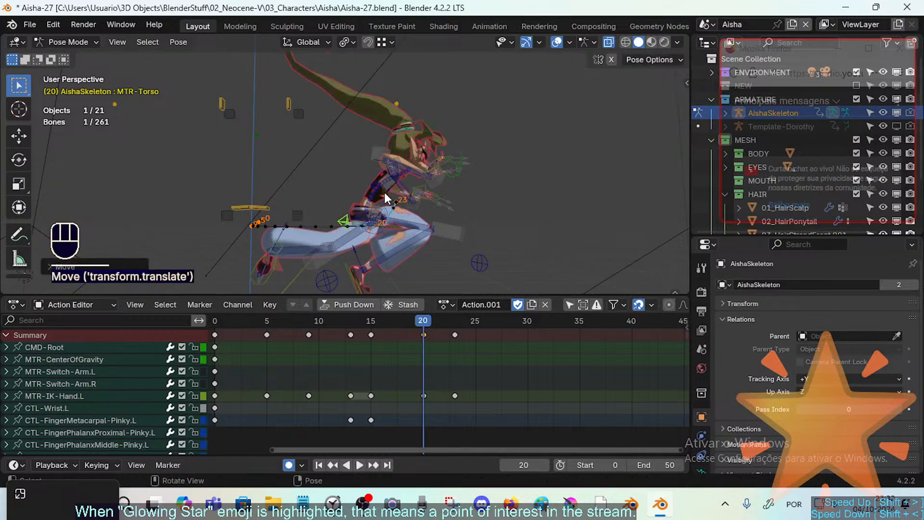
Scrub between frames 15 and 24 to check the torso's arc, and return to the frame 20 keyframe
{"action": "middle_click_drag", "start_coordinate": [395, 214], "coordinate": [433, 270]}
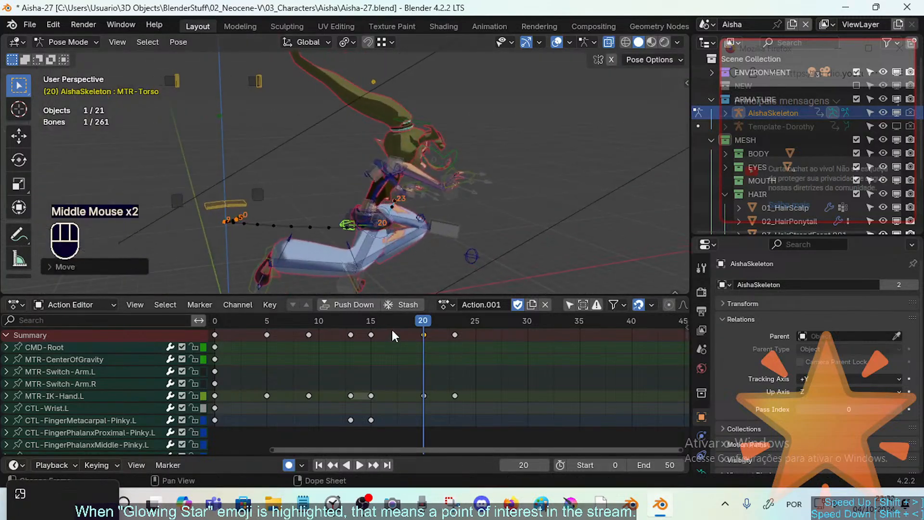
{"action": "left_click_drag", "start_coordinate": [371, 321], "coordinate": [469, 310]}
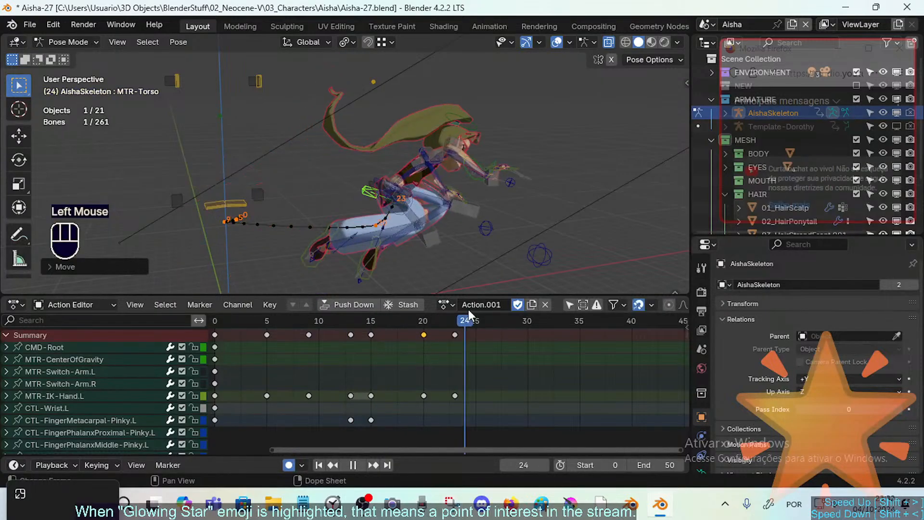
{"action": "middle_click_drag", "start_coordinate": [457, 269], "coordinate": [440, 279]}
{"action": "left_click_drag", "start_coordinate": [442, 317], "coordinate": [412, 315]}
{"action": "key", "text": "Up"}
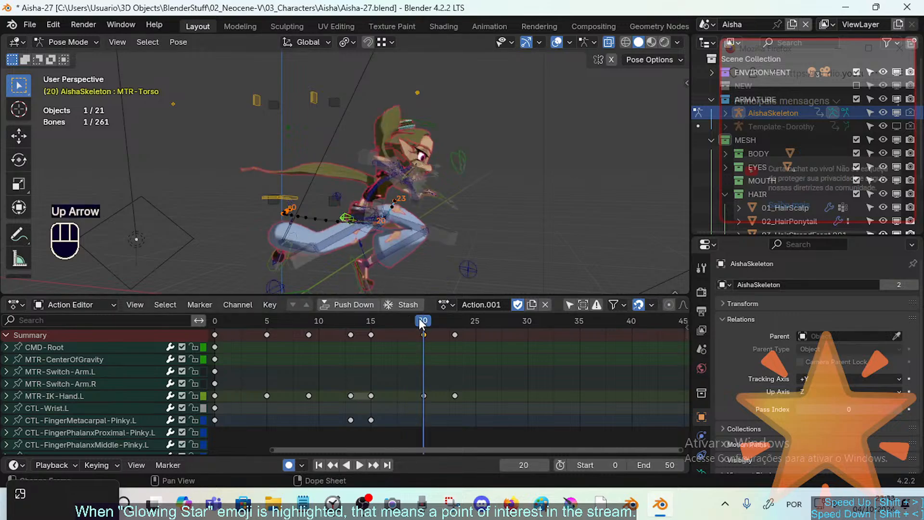
{"action": "left_click", "coordinate": [357, 236]}
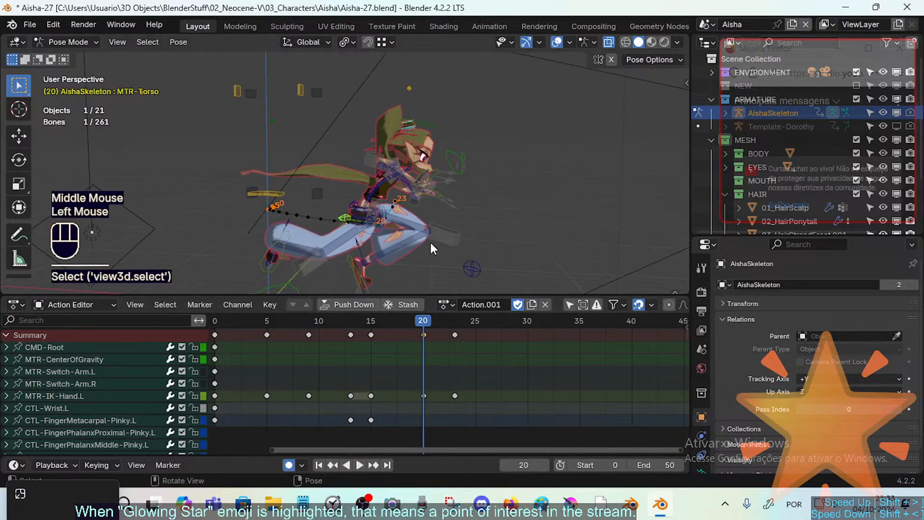